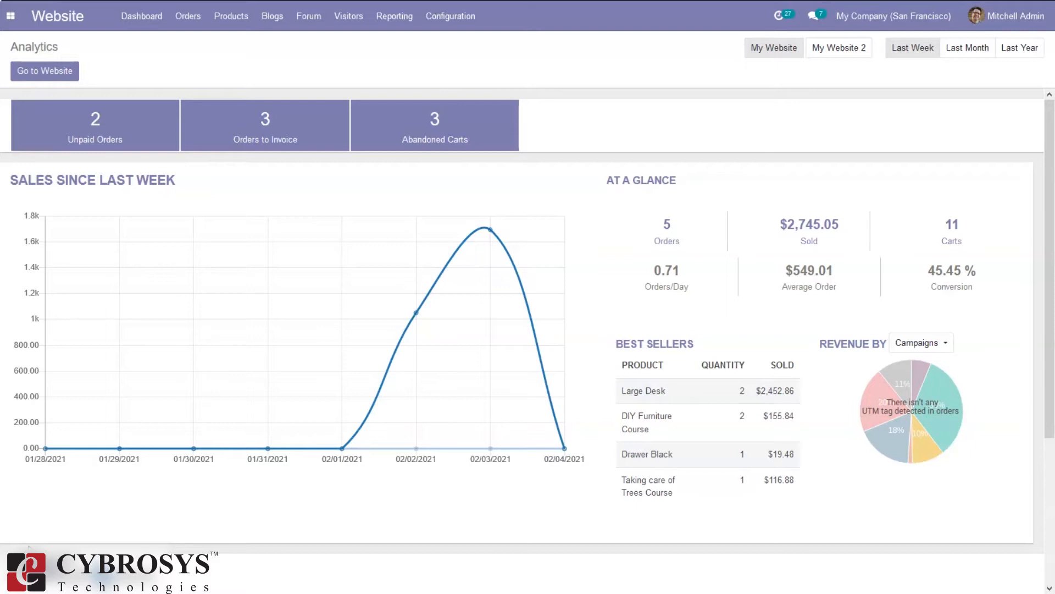
Find the price options in the website settings and switch the website pricelists to Advanced price rules (discounts, formulas)
left_click(451, 17)
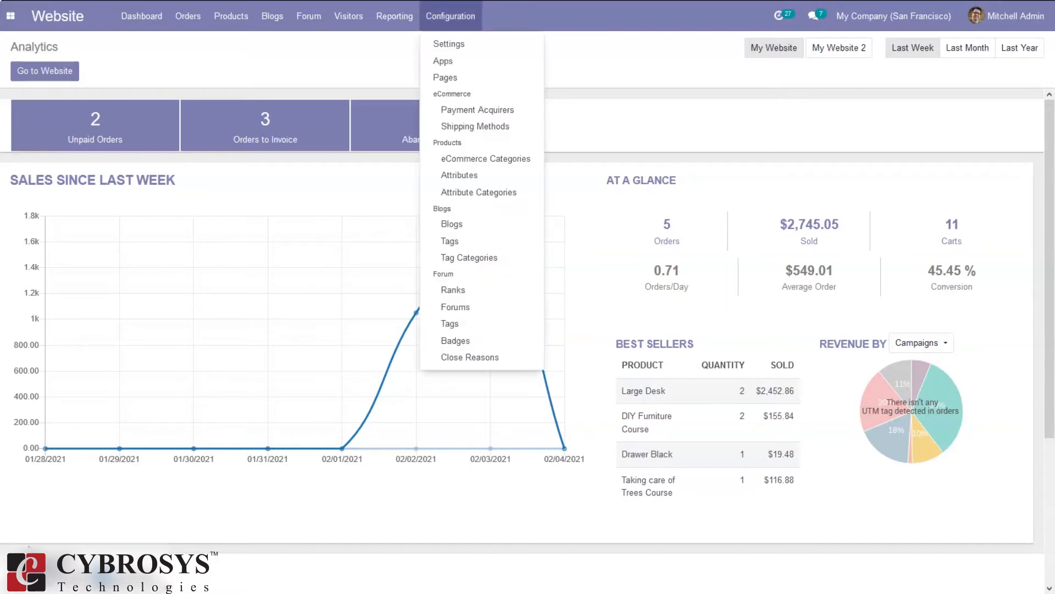
left_click(449, 44)
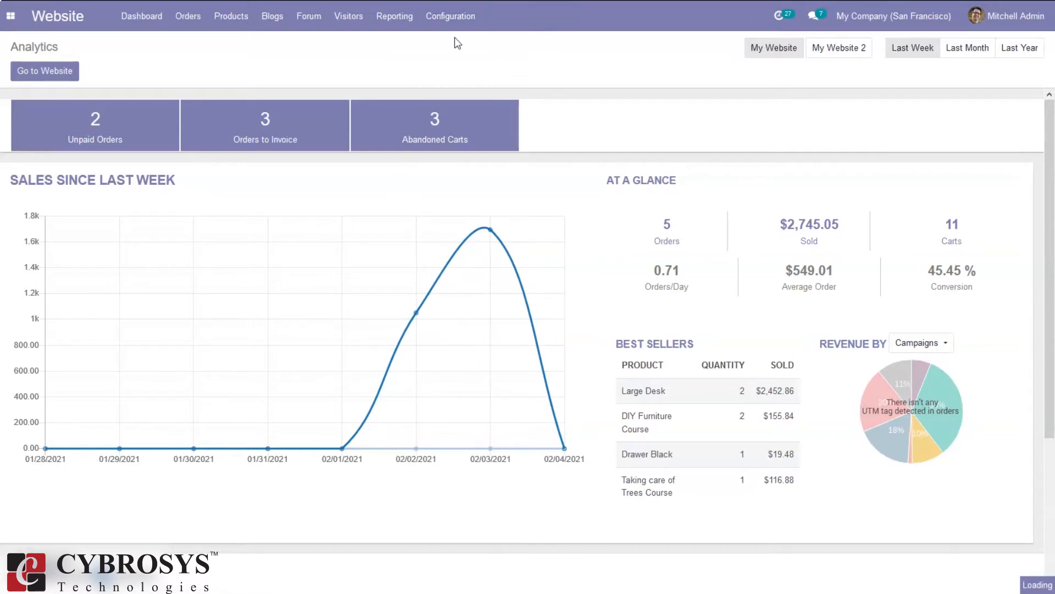
type("price")
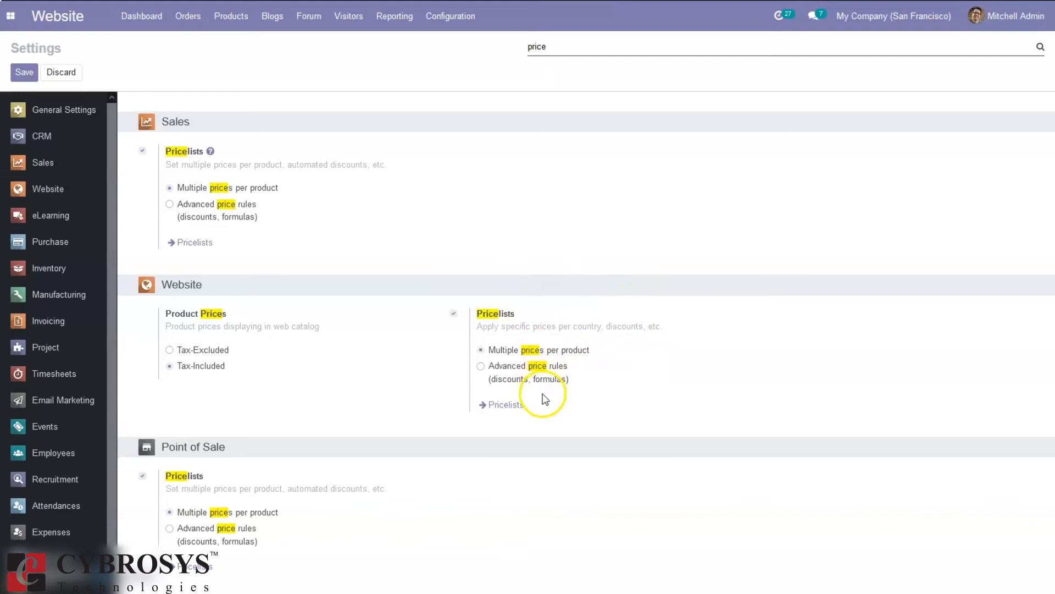
left_click(500, 365)
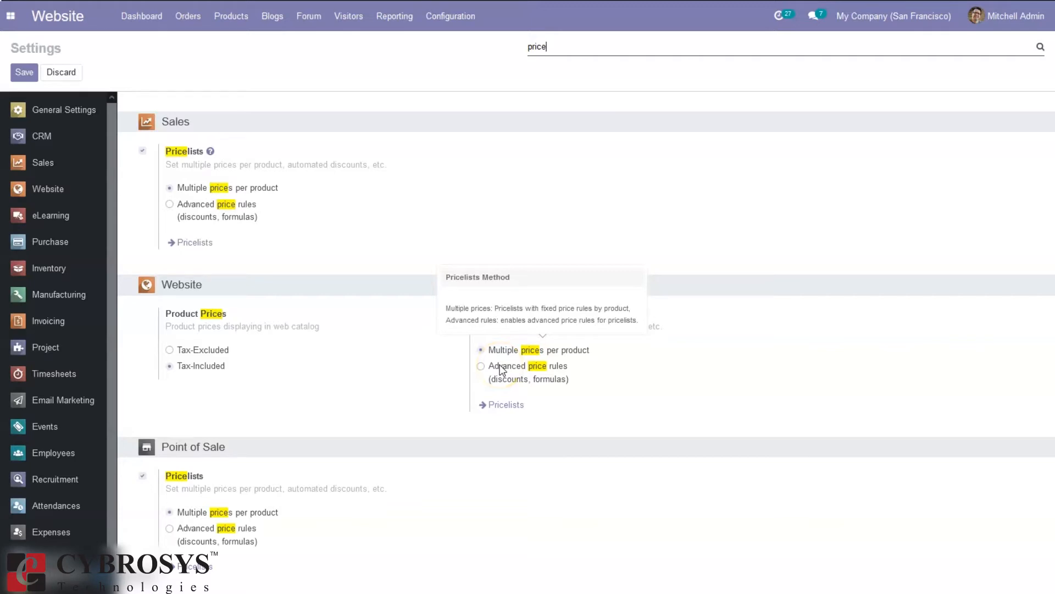
left_click(502, 369)
left_click(510, 366)
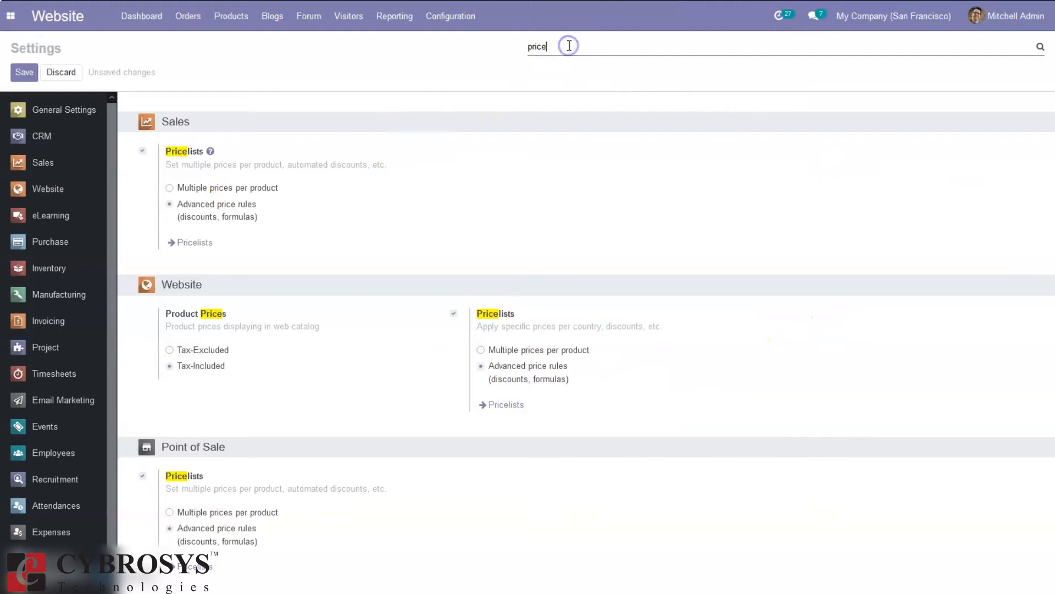
Search the settings for "disc", enable Discounts in the Website section and save the settings
key("BackSpace")
key("BackSpace")
key("BackSpace")
key("BackSpace")
key("BackSpace")
type("disc")
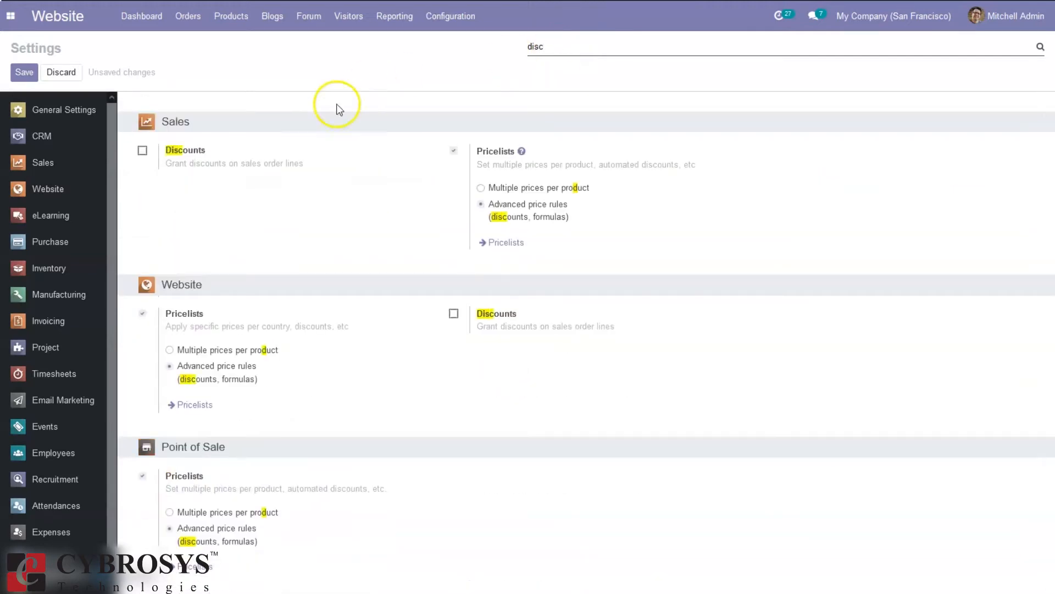
left_click(454, 314)
left_click(23, 72)
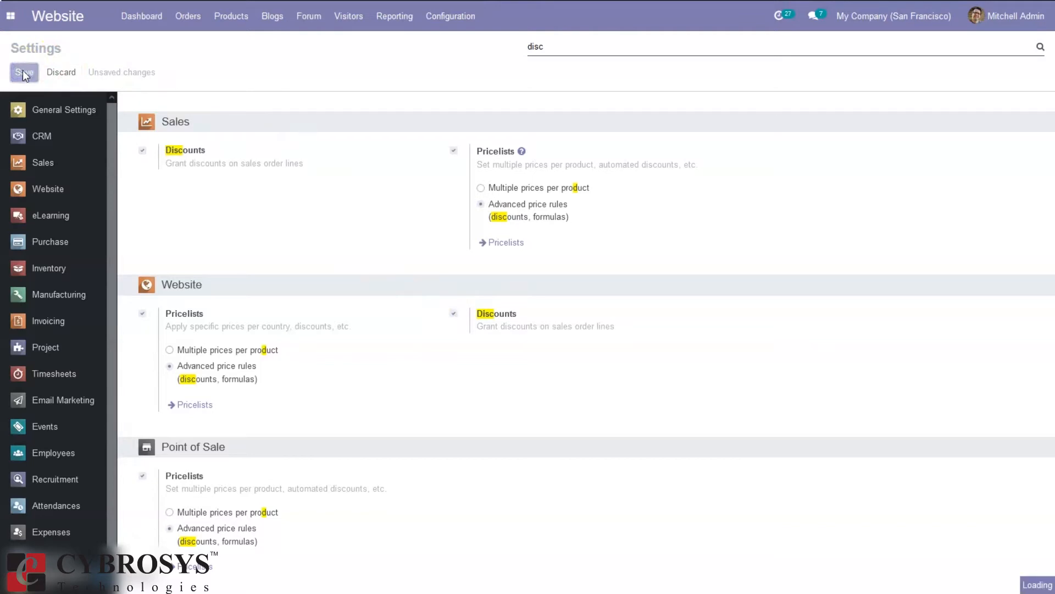
left_click(23, 73)
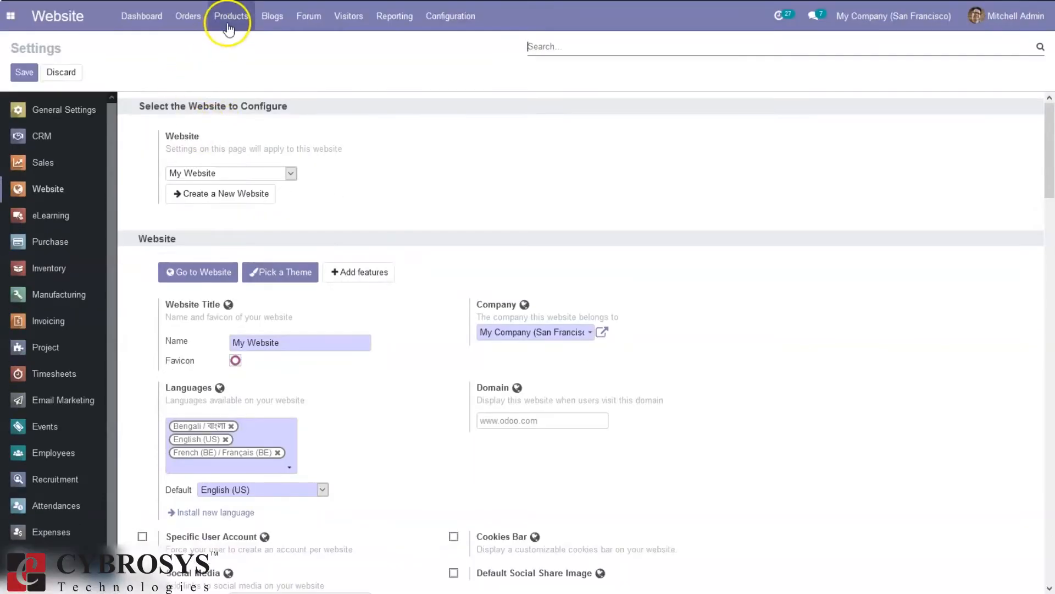
Create a new pricelist named Demo Pricelist with USD as its currency
left_click(230, 22)
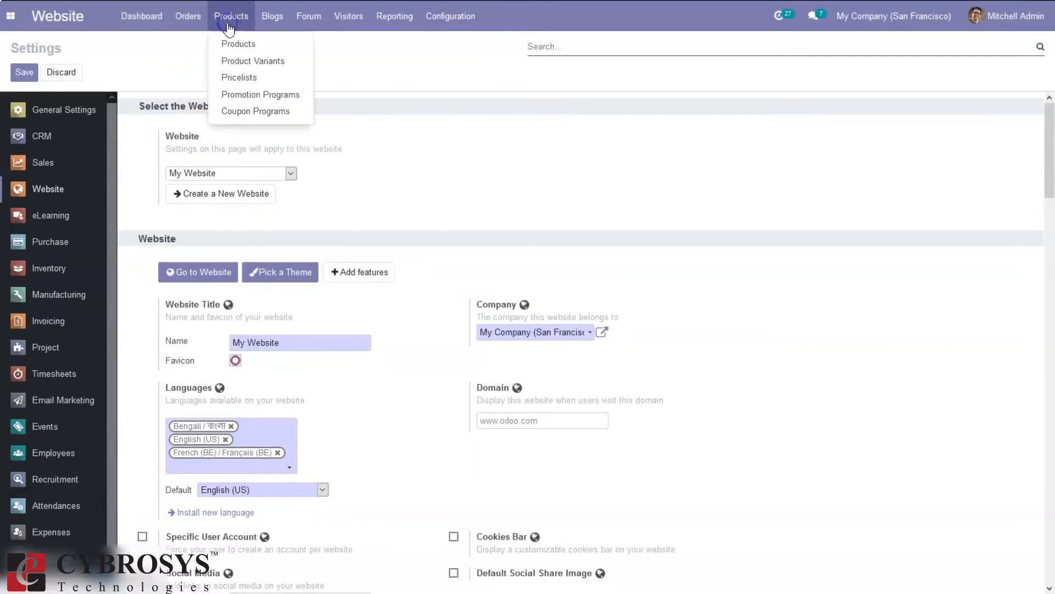
left_click(256, 80)
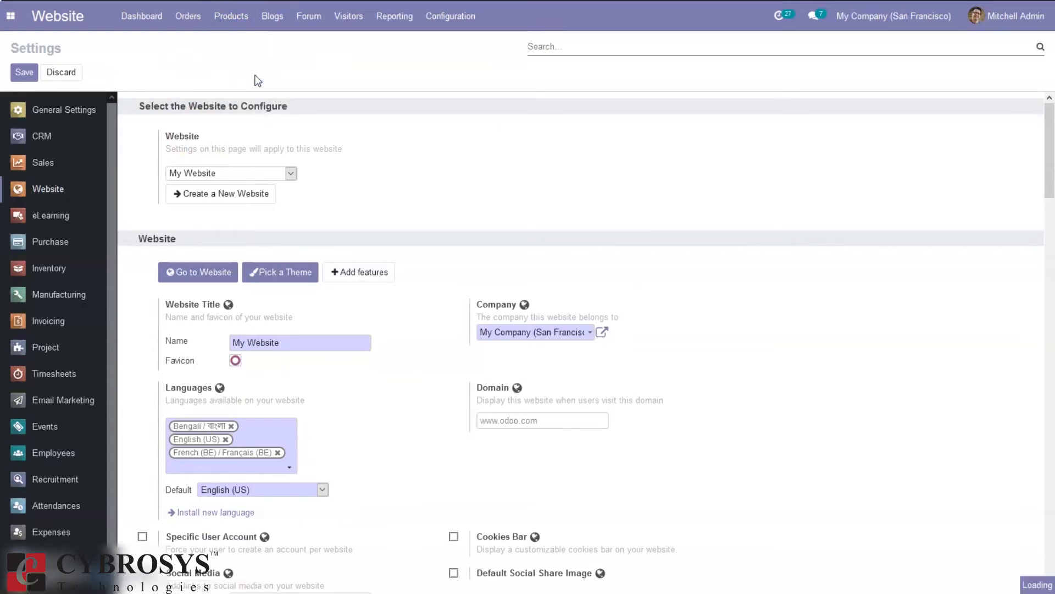
left_click(36, 70)
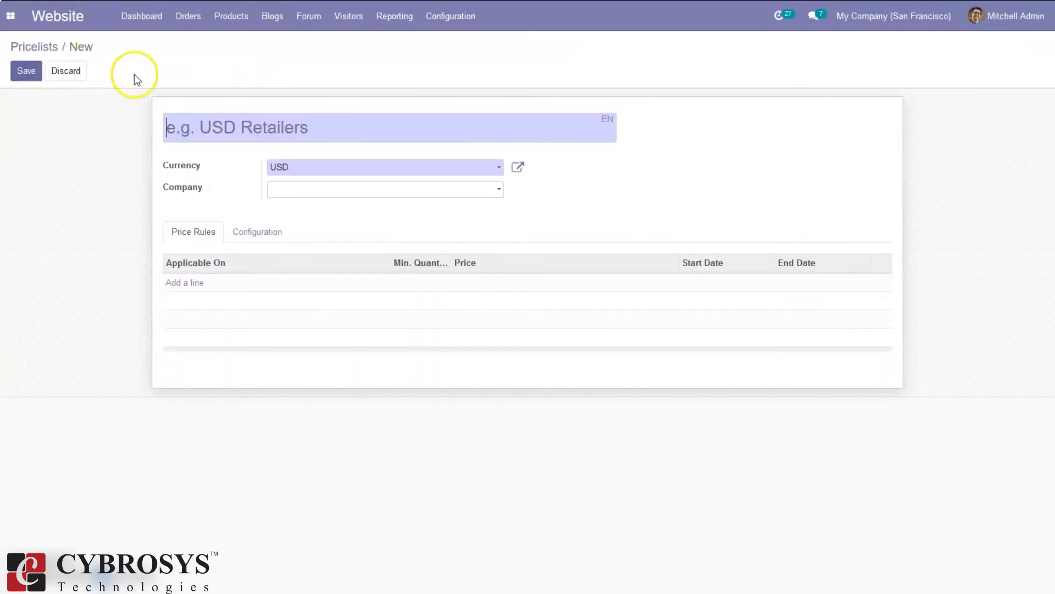
type("Demo Pricelist")
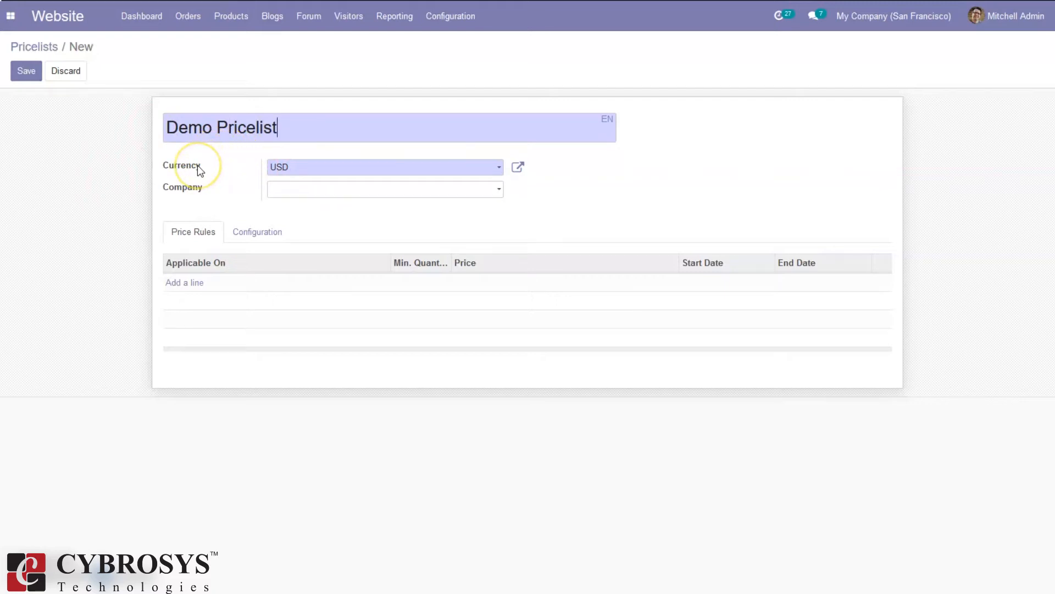
left_click(302, 167)
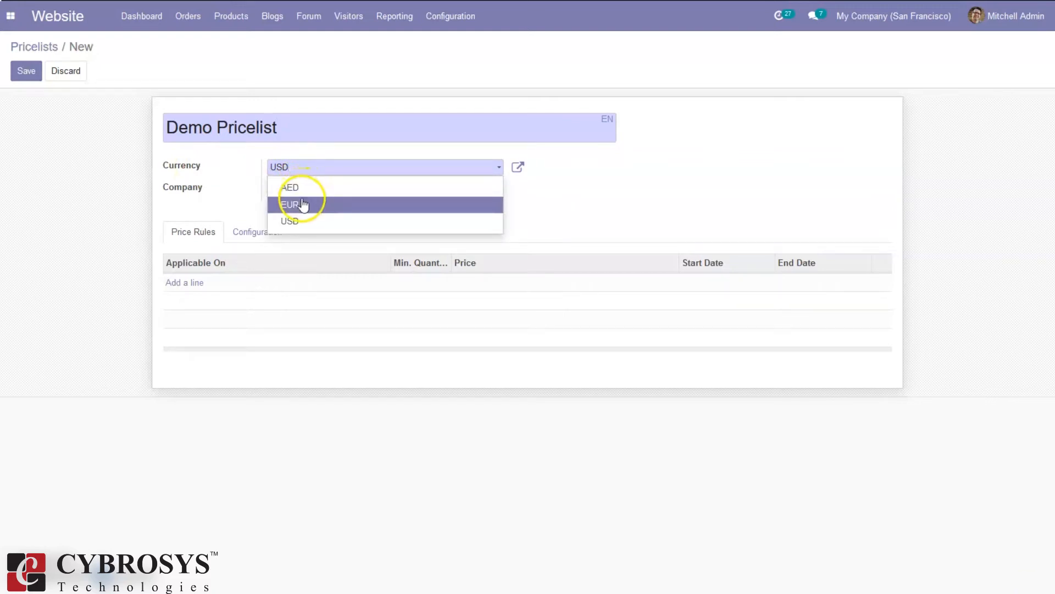
left_click(298, 220)
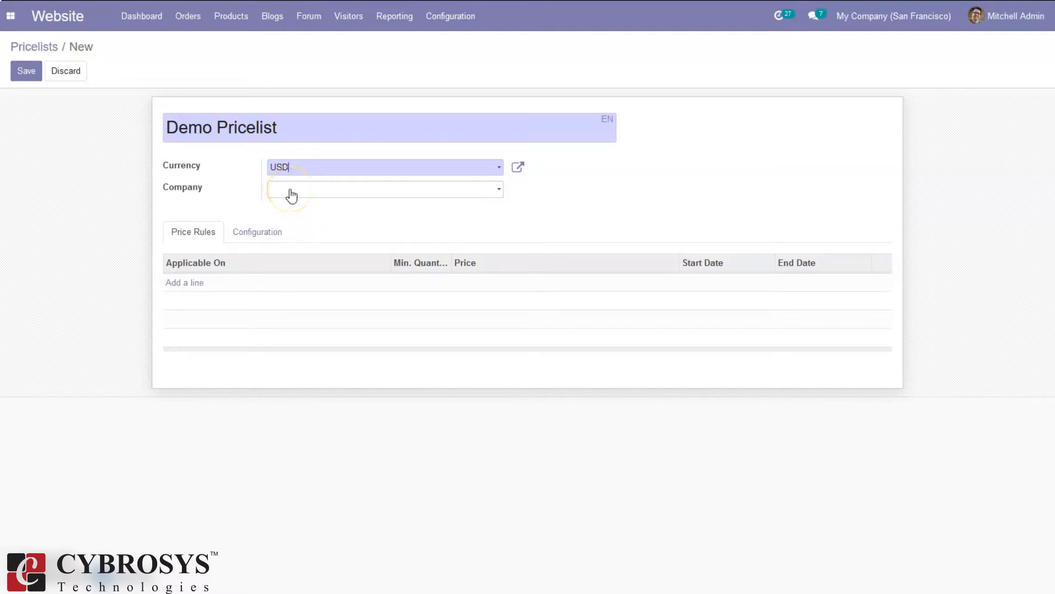
Add a price rule to the pricelist that applies to the product [E-COM11] Cabinet with Doors
left_click(184, 283)
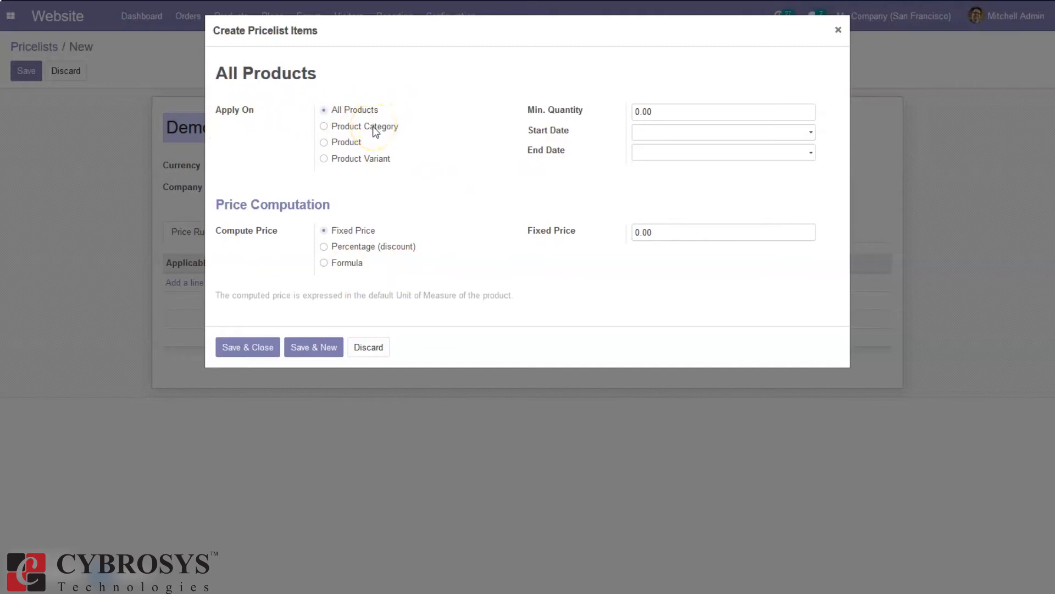
left_click(346, 144)
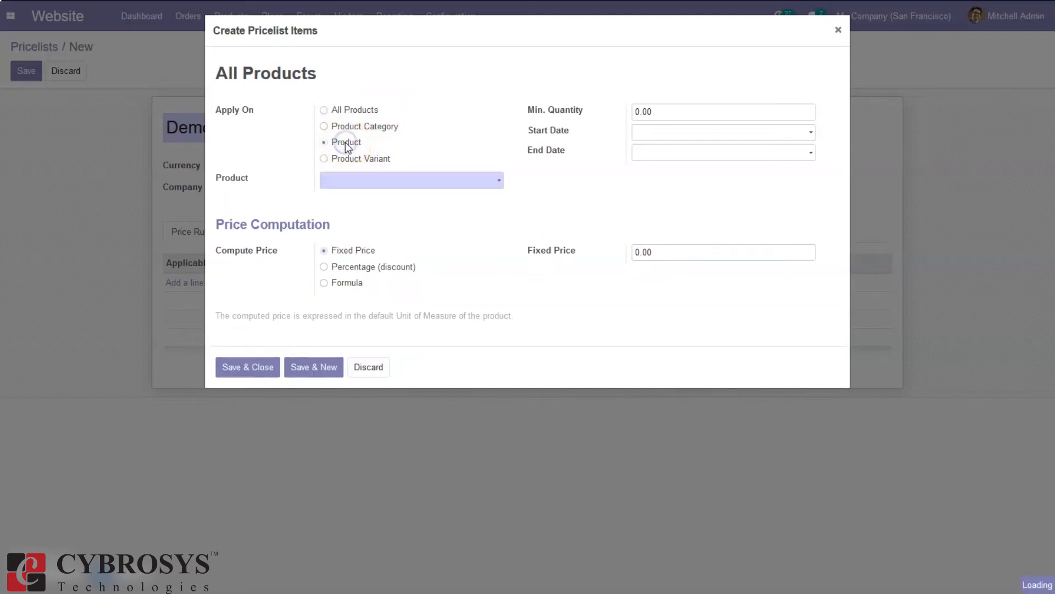
left_click(349, 179)
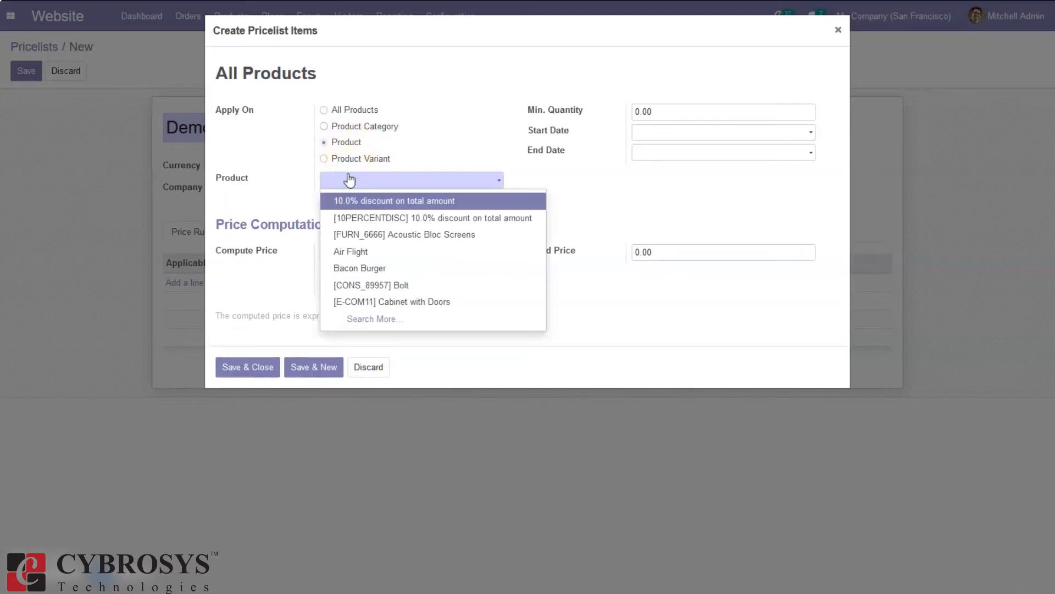
left_click(421, 301)
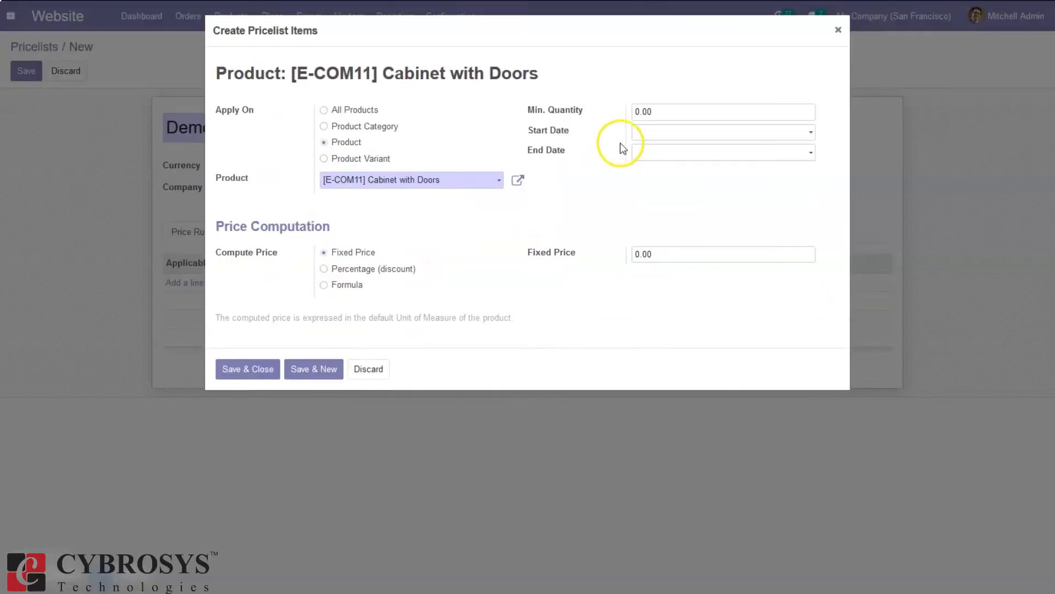
Set the price rule's minimum quantity to 1
left_click(640, 111)
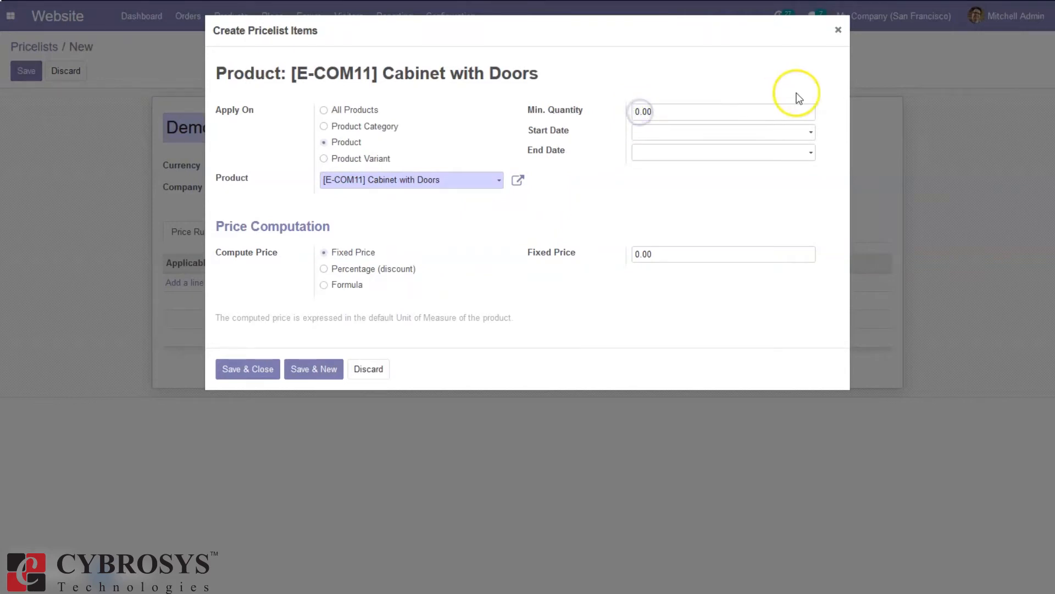
key("BackSpace")
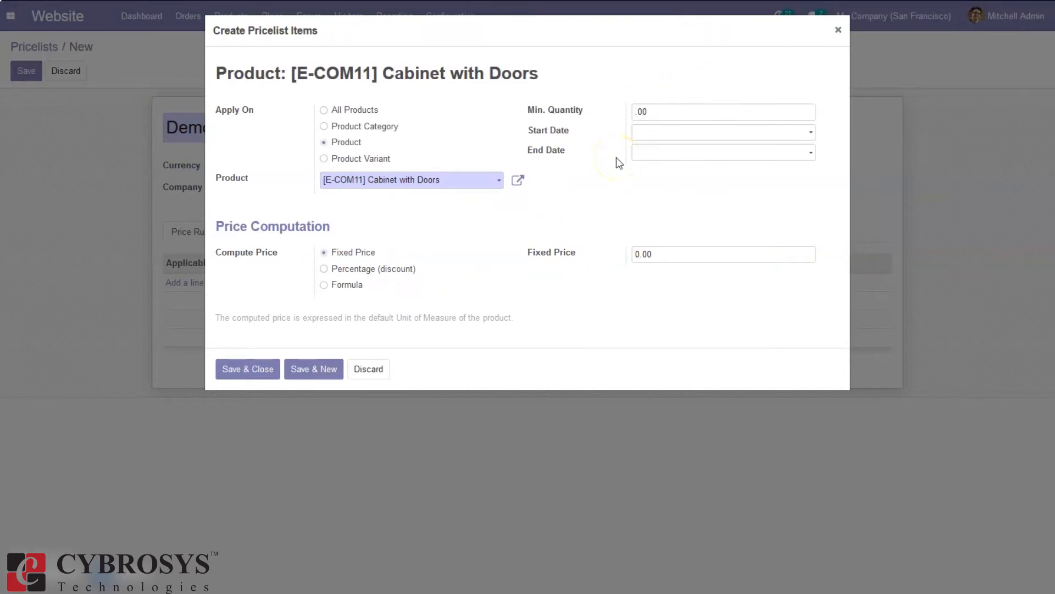
type("3")
left_click(424, 89)
left_click(640, 117)
key("BackSpace")
type("1")
Compute the rule's price as a percentage discount of 35% and save the rule
left_click(341, 270)
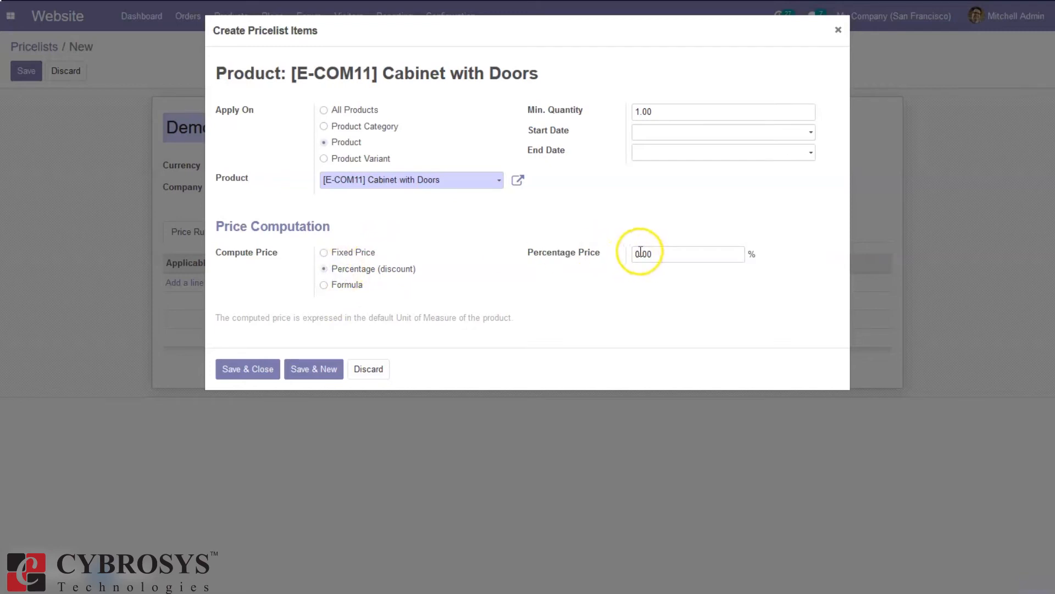
left_click(345, 284)
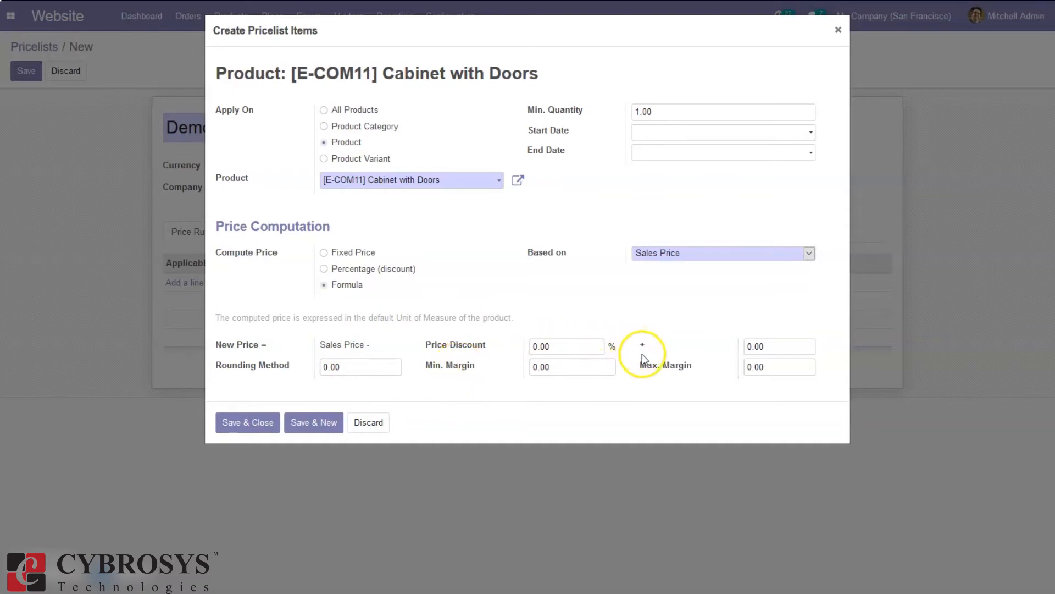
mouse_move(648, 366)
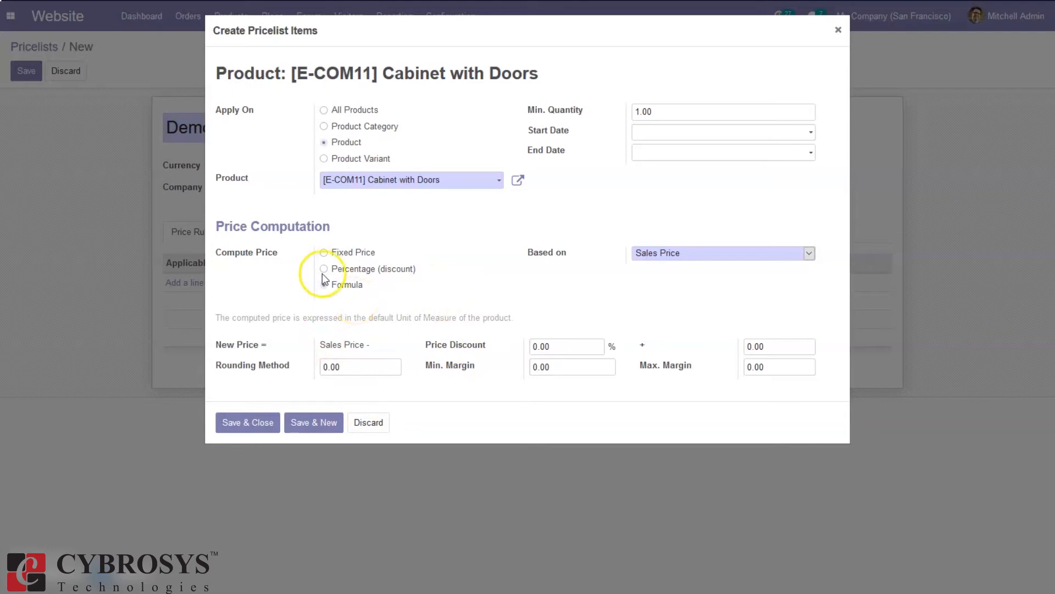
left_click(360, 269)
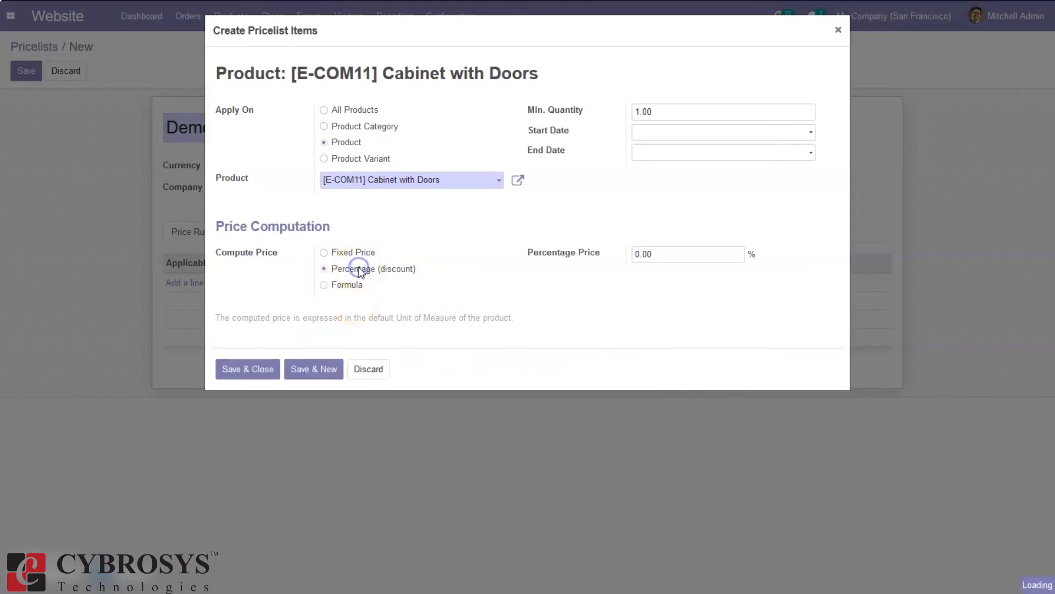
left_click(647, 250)
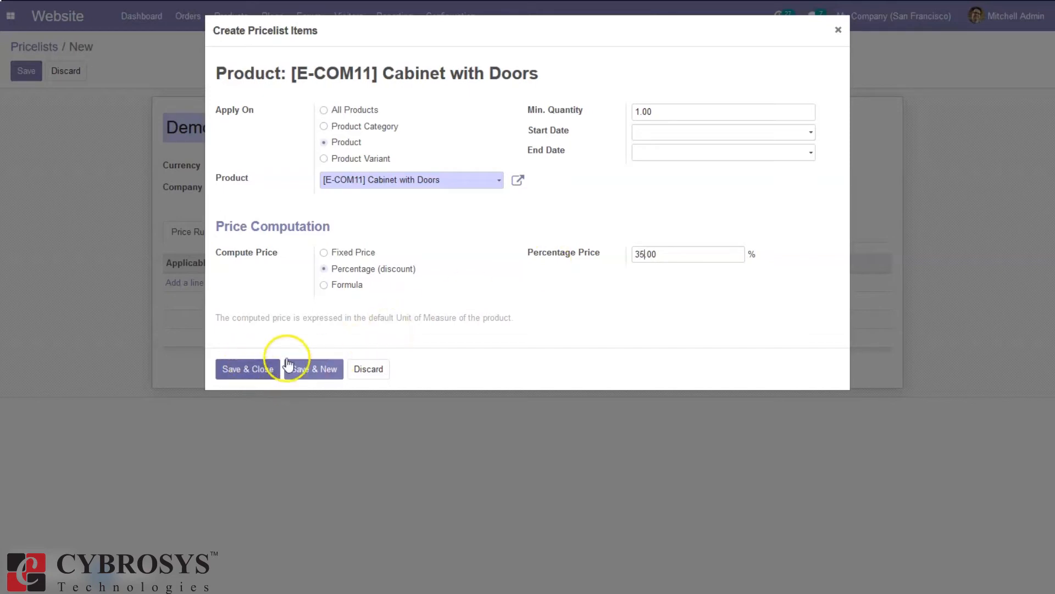
left_click(237, 369)
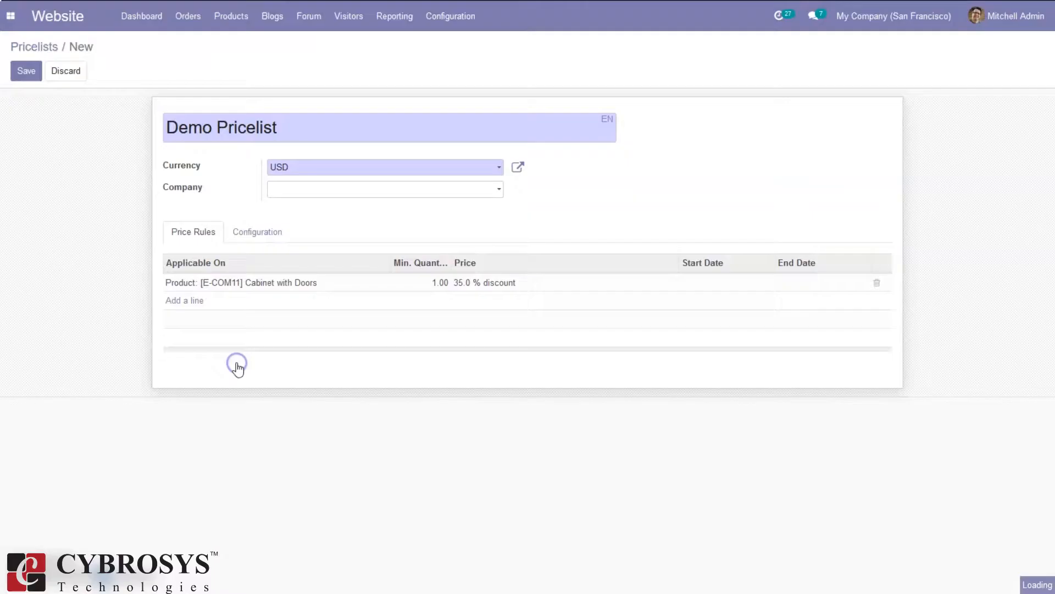
Add a second price rule for [E-COM11] Cabinet with Doors with a fixed price of 400 and save it
left_click(182, 301)
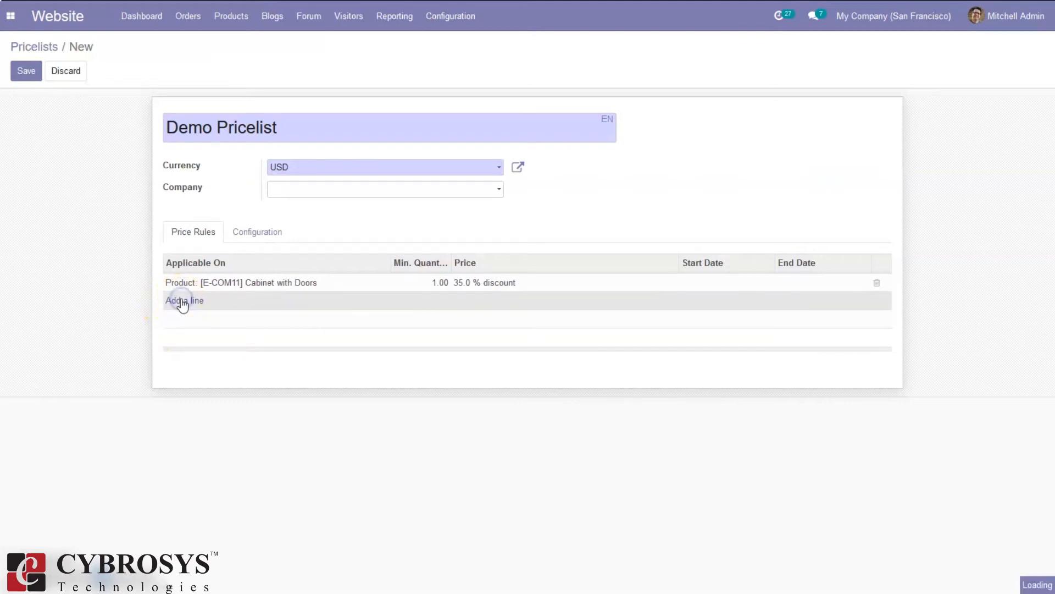
left_click(352, 144)
left_click(359, 182)
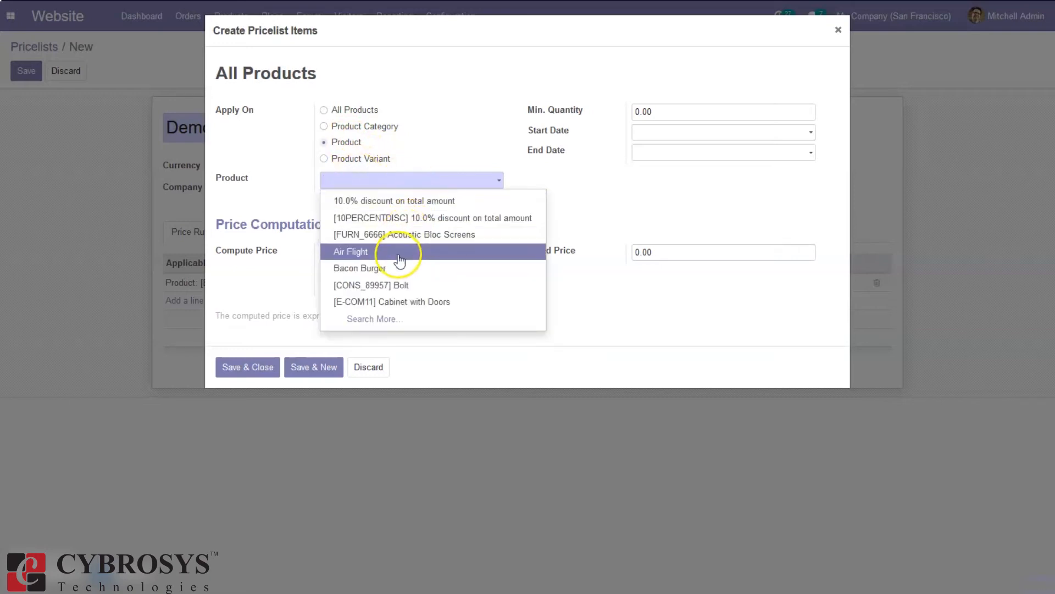
left_click(408, 301)
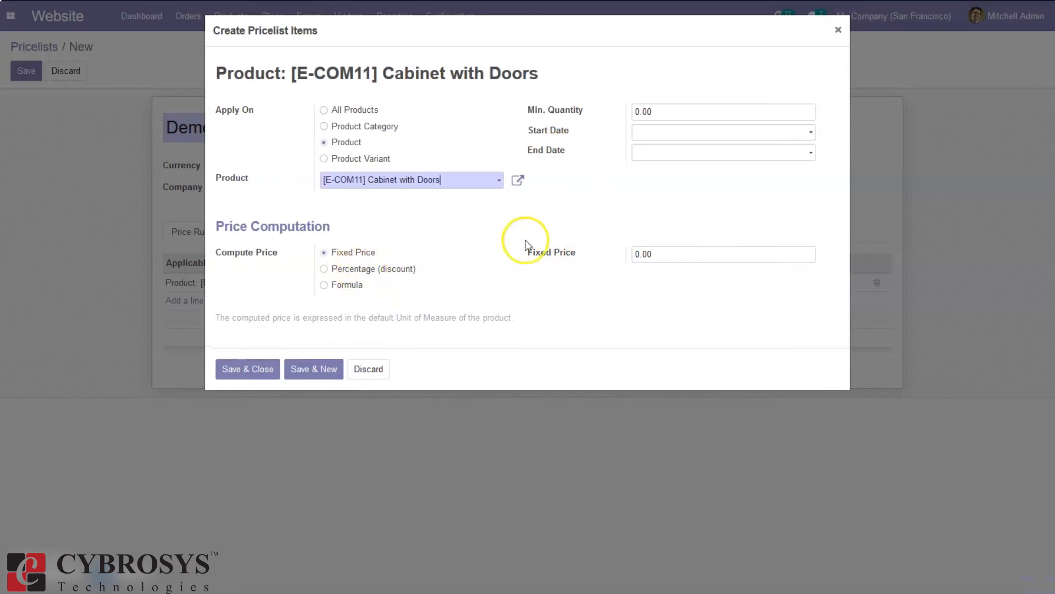
left_click(638, 255)
left_click(268, 370)
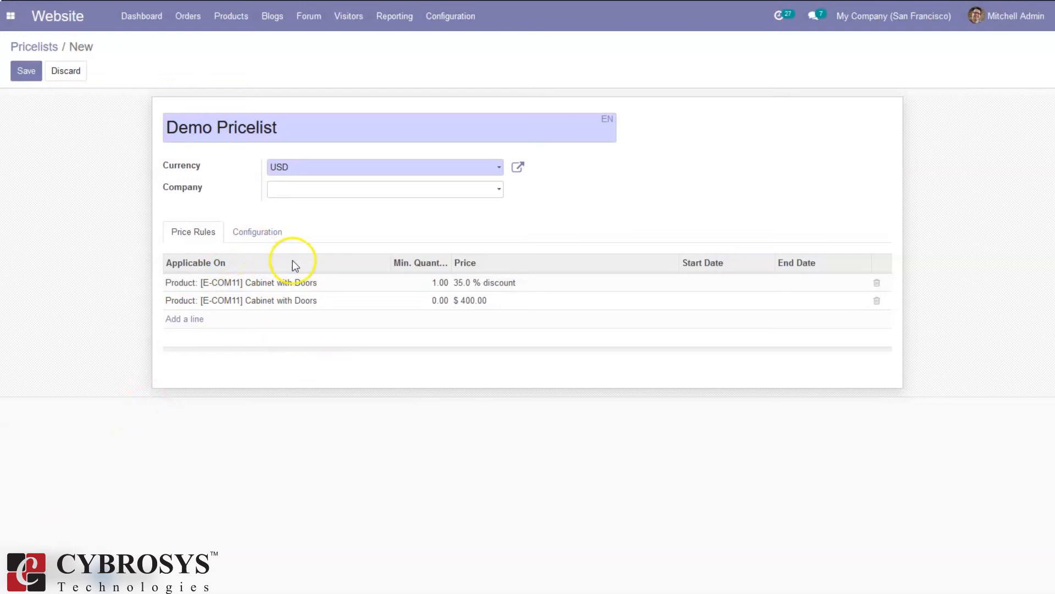
Set the minimum quantity of the fixed-price rule to 1 and save the rule
left_click(436, 300)
left_click_drag(640, 117, 636, 112)
type("1")
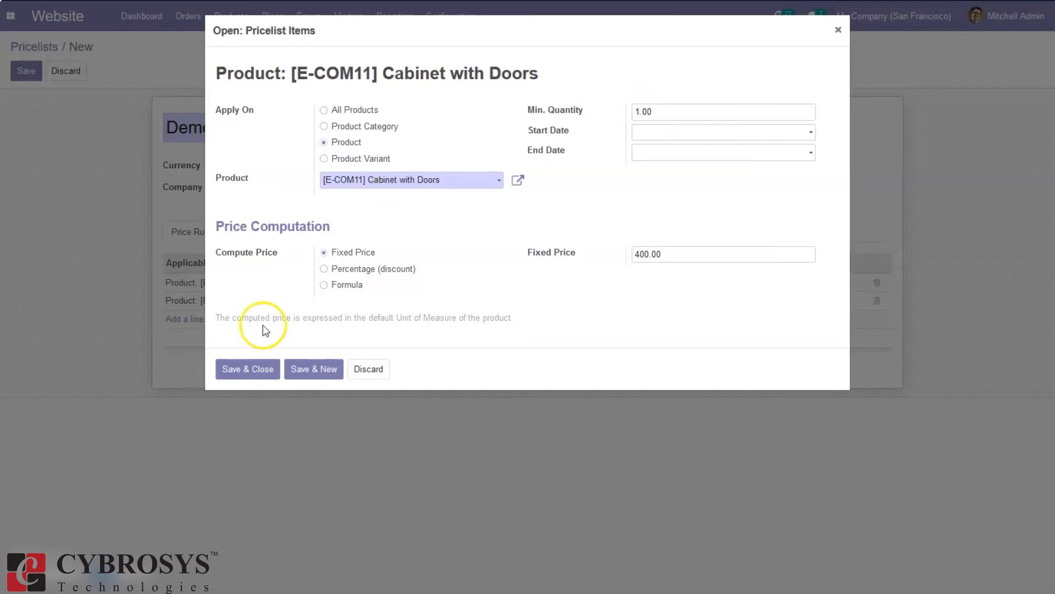
left_click(252, 374)
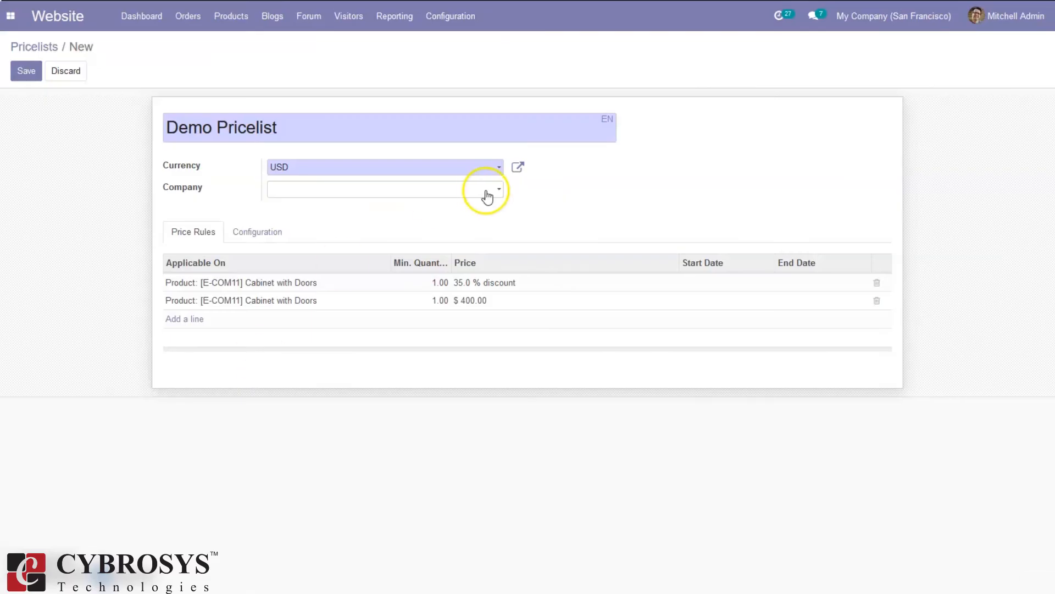
Save the new Demo Pricelist, then edit it from the pricelist overview to make it selectable on My Website
left_click(26, 70)
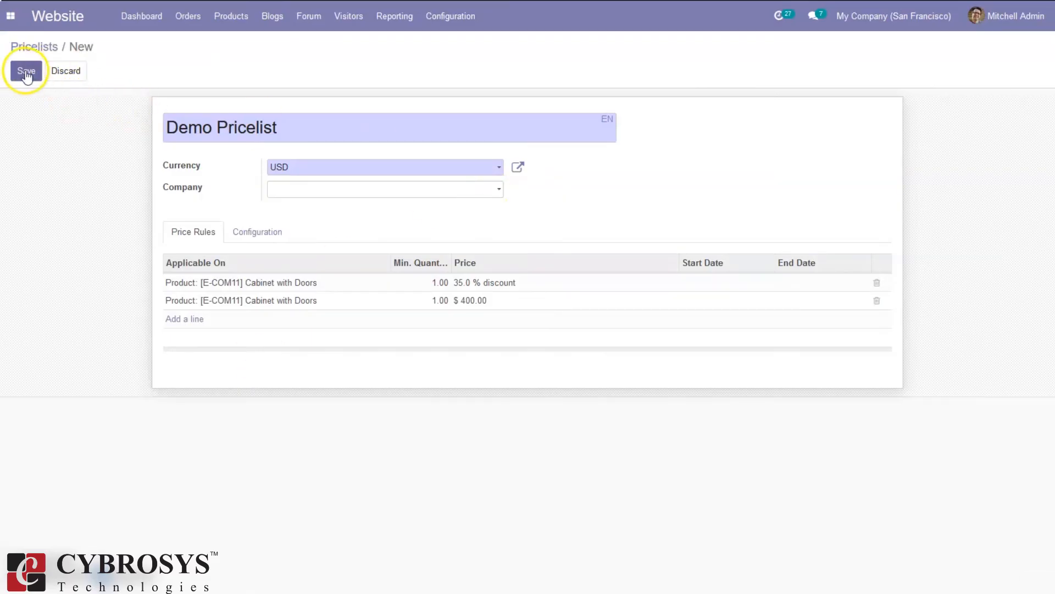
left_click(34, 46)
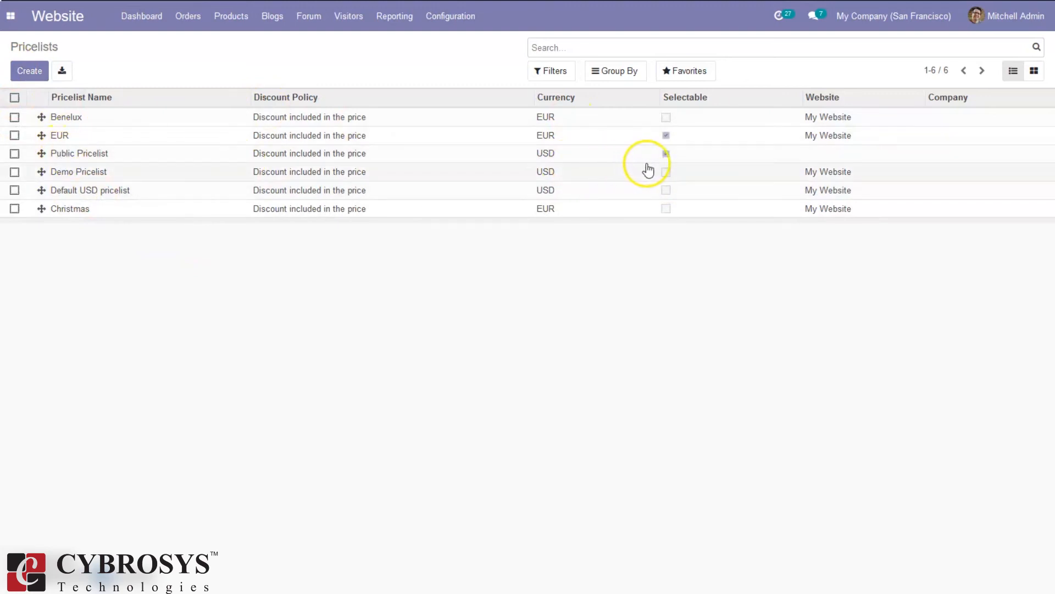
left_click(669, 175)
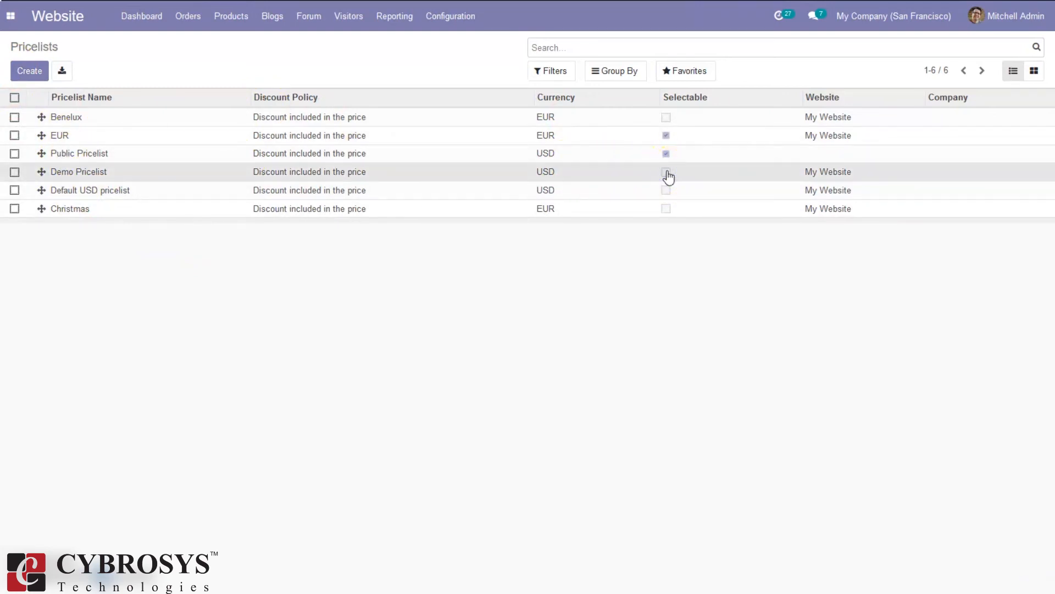
left_click(24, 70)
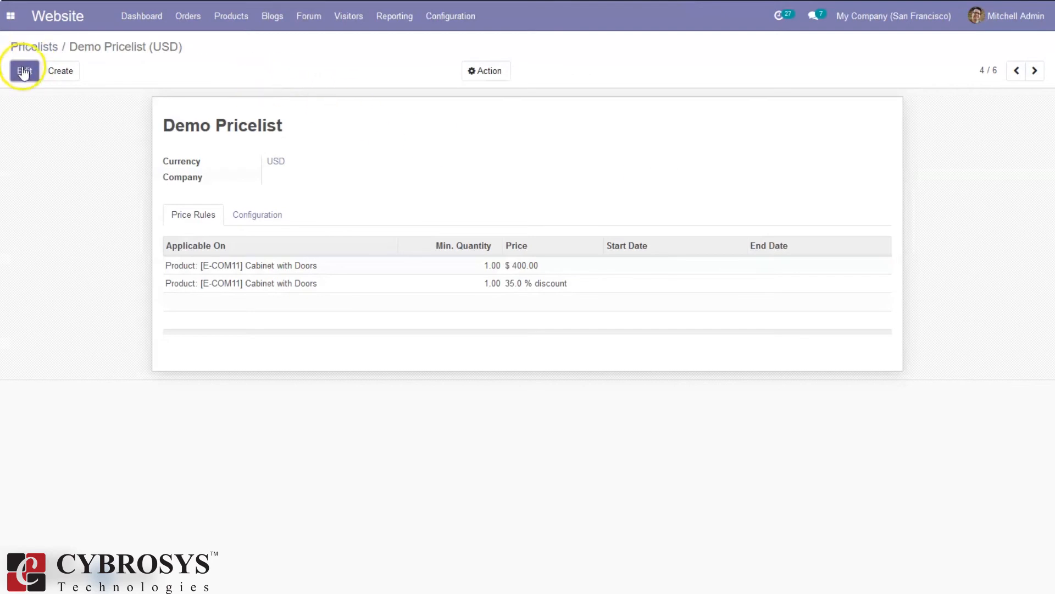
left_click(275, 233)
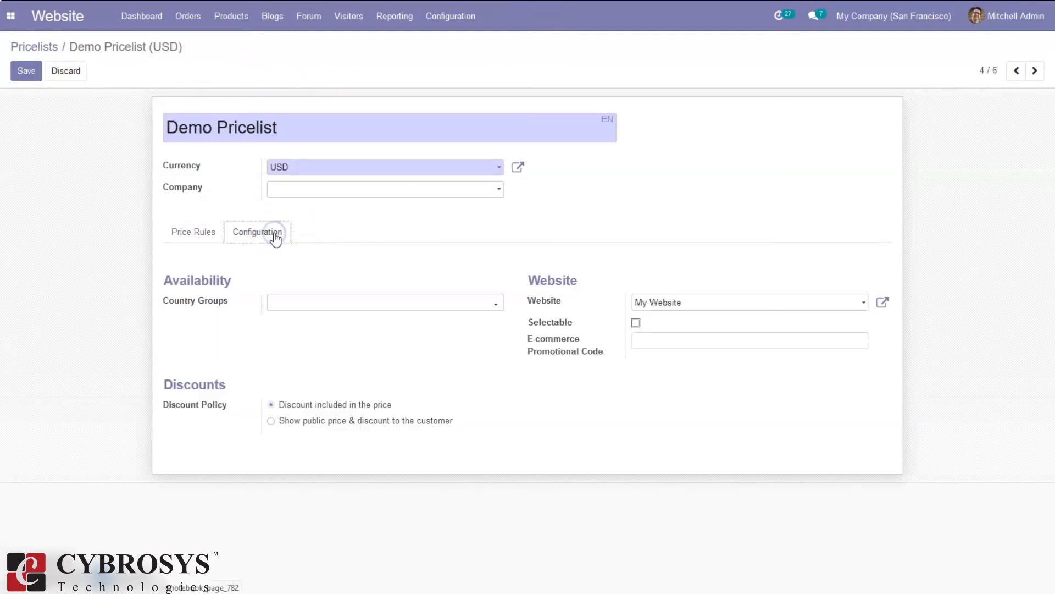
left_click(636, 323)
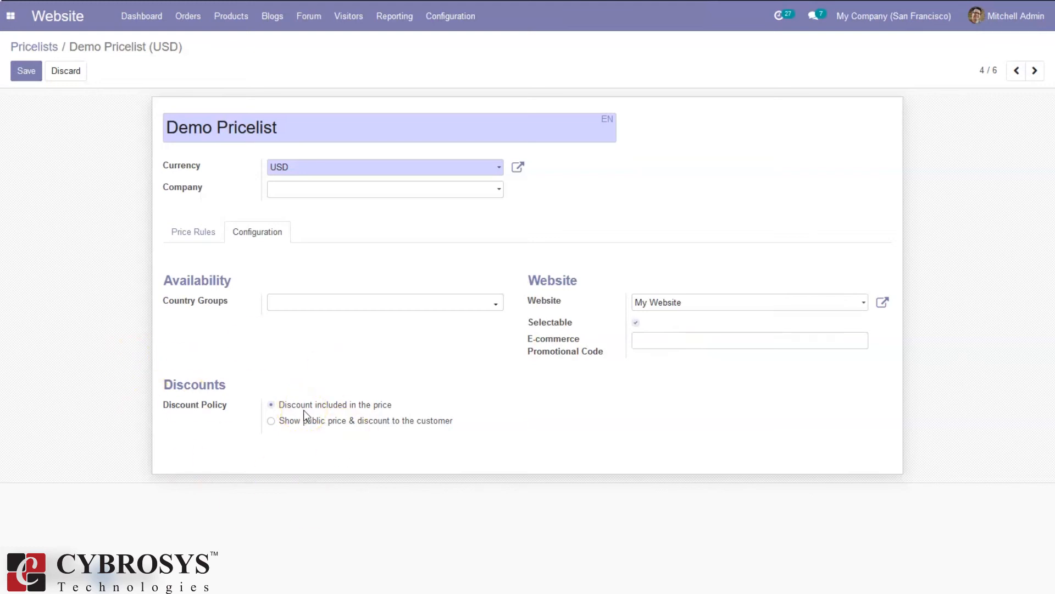
Set the pricelist's discount policy to Show public price & discount to the customer, save it and return to the pricelist overview
left_click(323, 419)
left_click(290, 428)
left_click(29, 72)
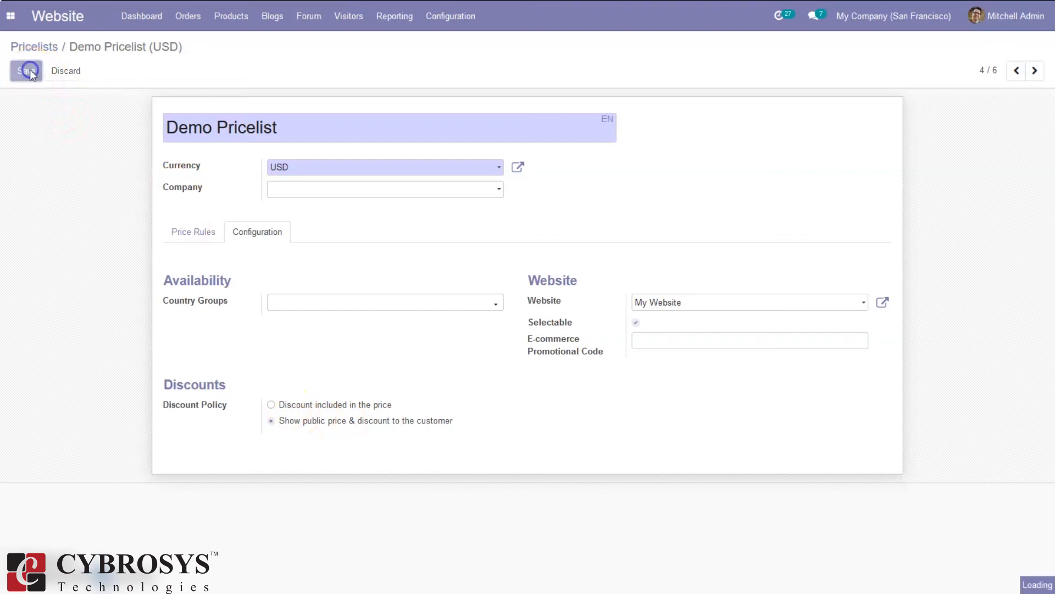
left_click(34, 48)
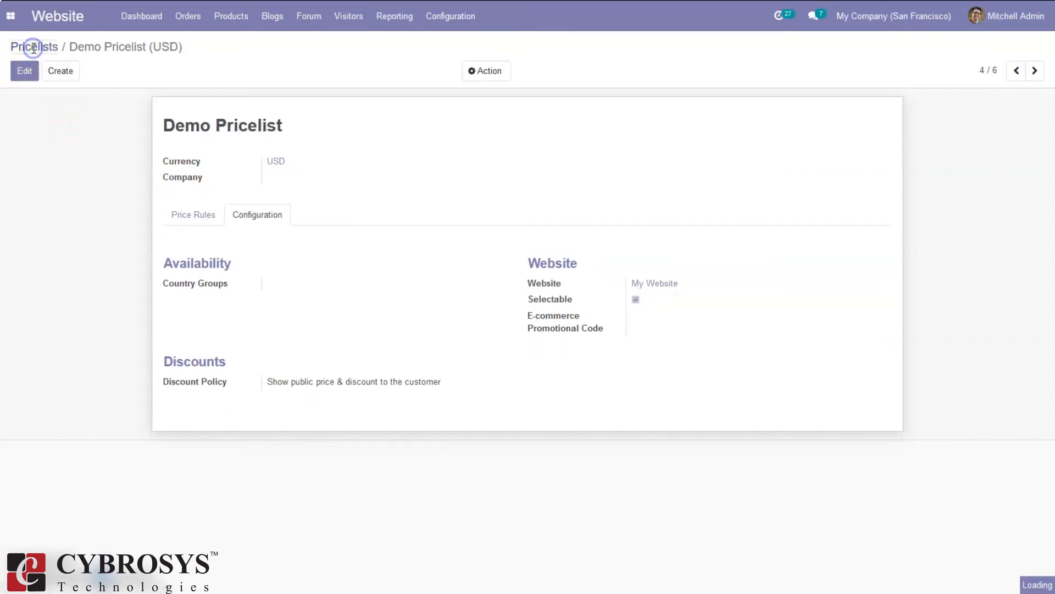
Go to the website's shop, search for "cab" and open the Cabinet with Doors product page
left_click(144, 20)
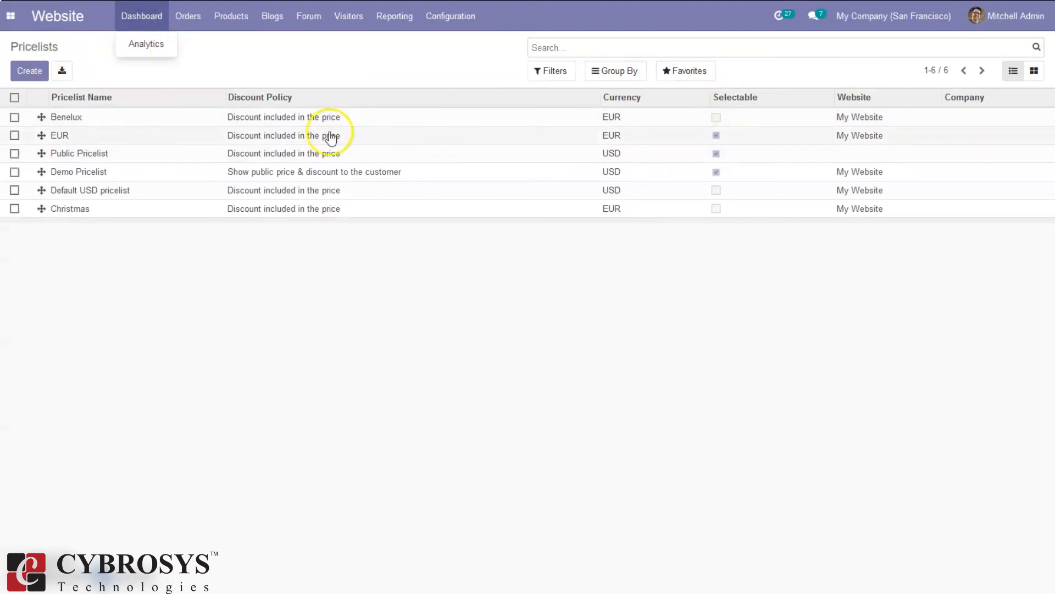
left_click(139, 52)
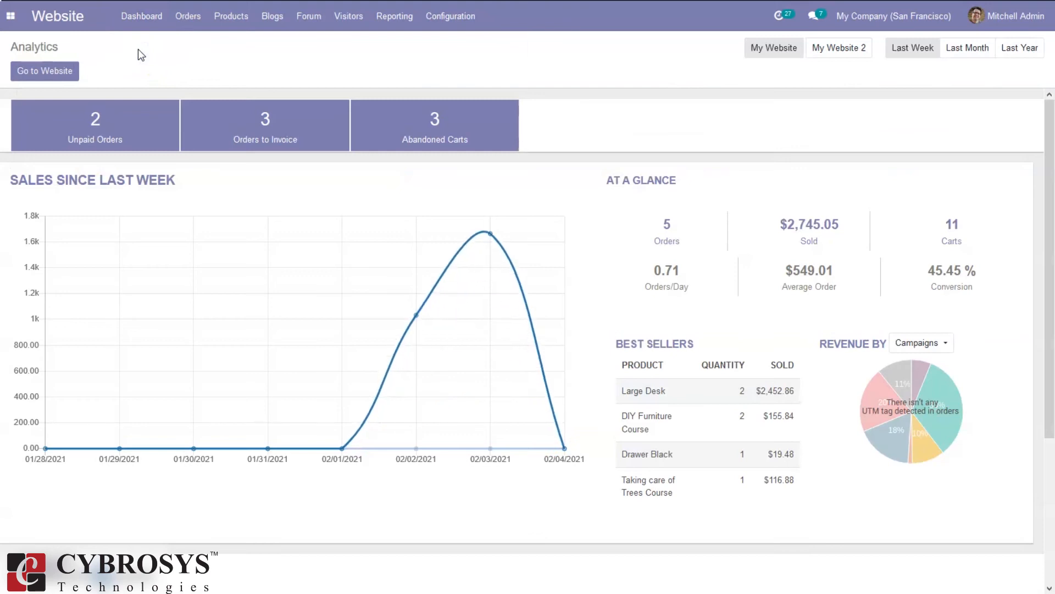
left_click(37, 71)
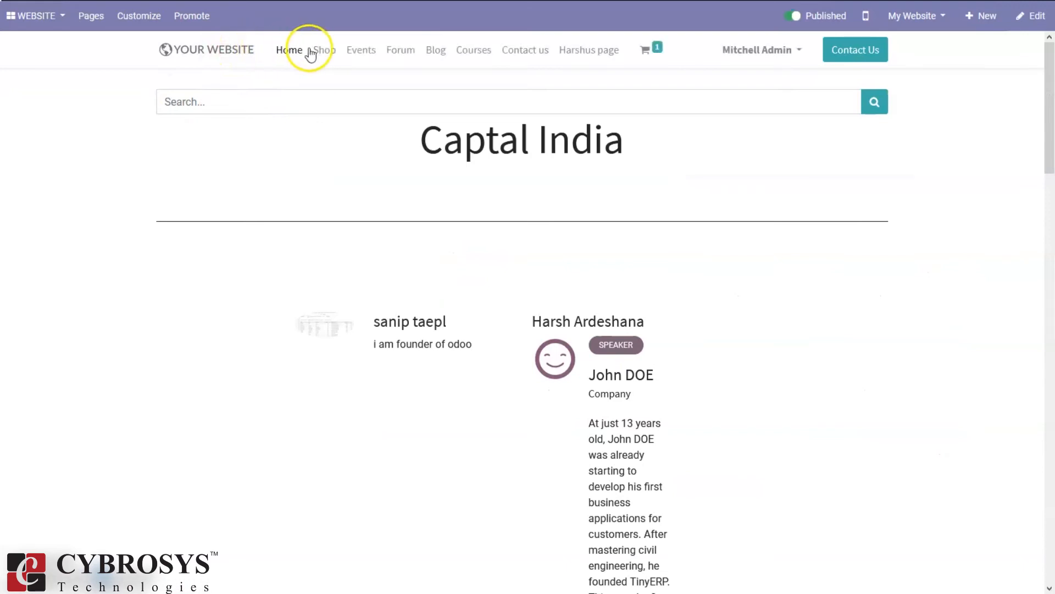
left_click(325, 52)
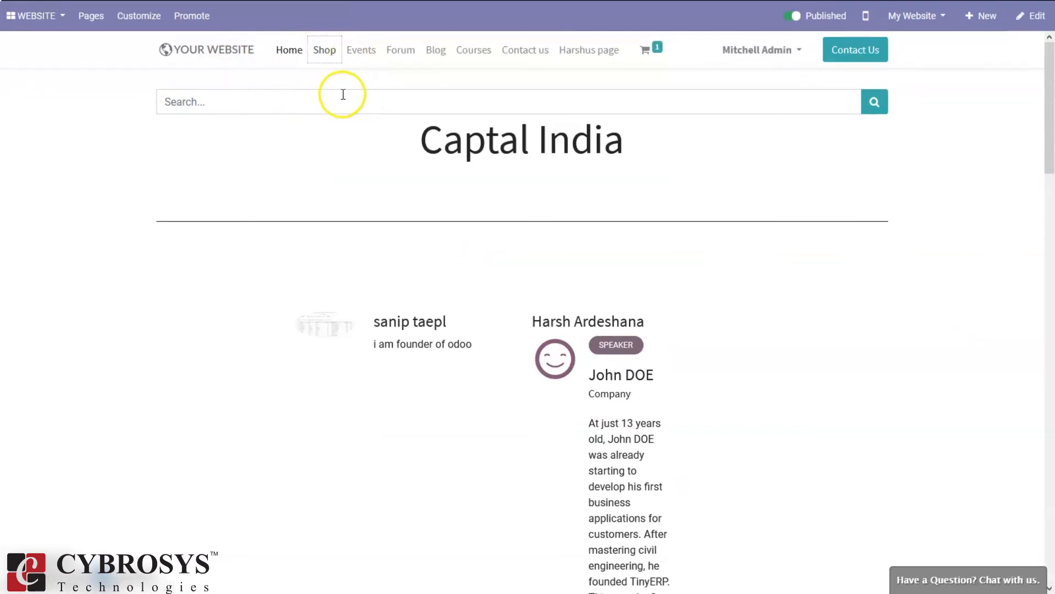
left_click(290, 88)
type("cab")
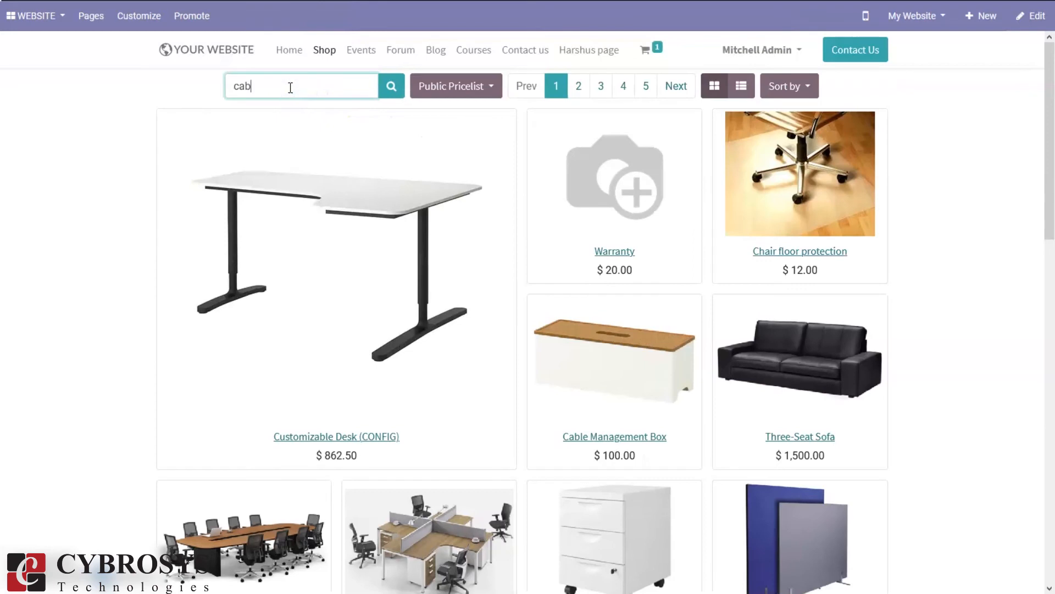
left_click(347, 183)
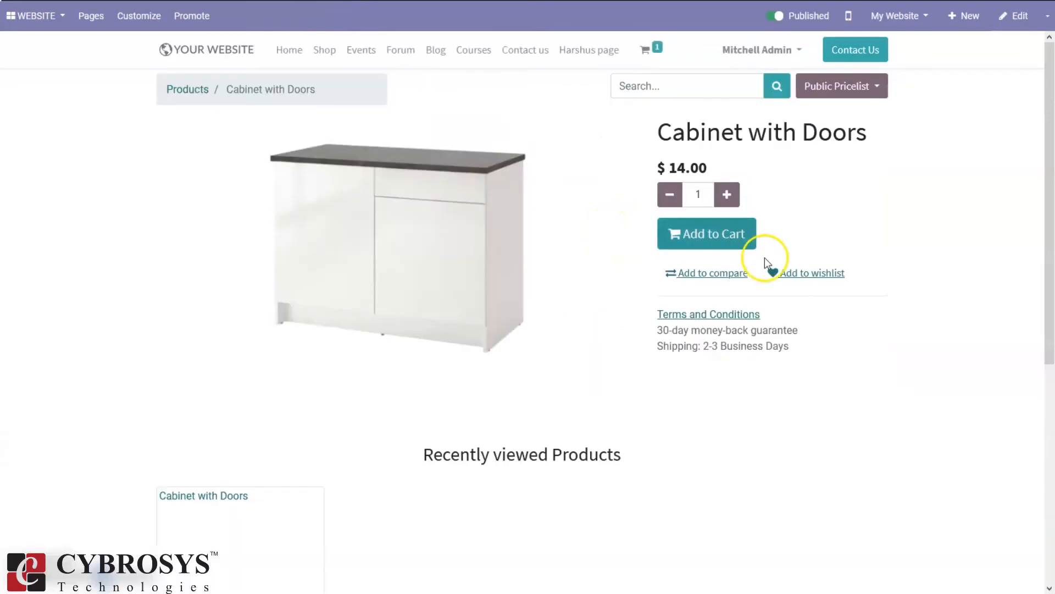
Switch the shop's pricelist to Demo Pricelist on the Cabinet with Doors page
left_click(831, 93)
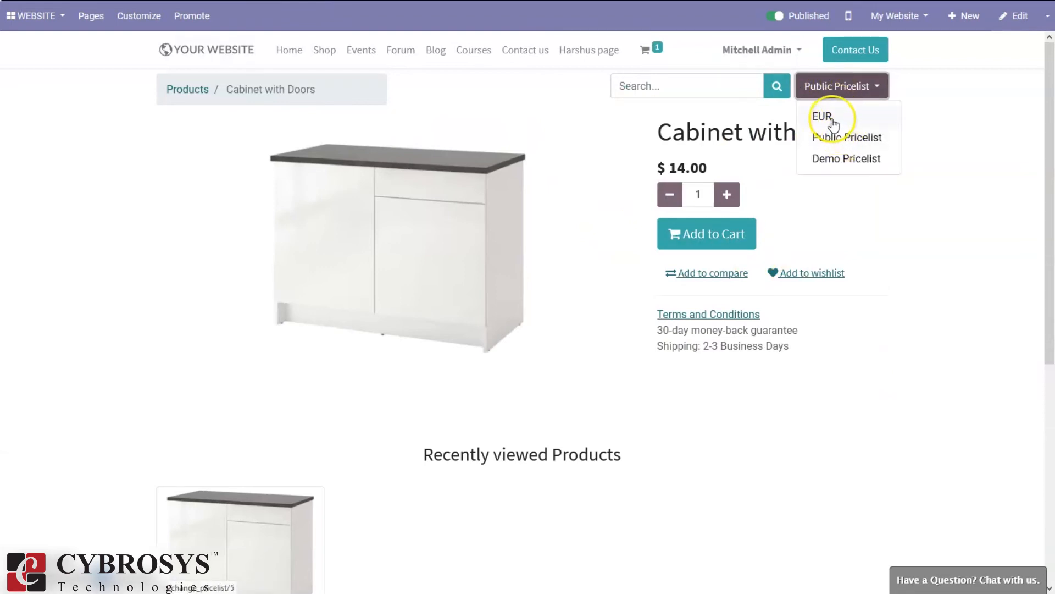
left_click(847, 158)
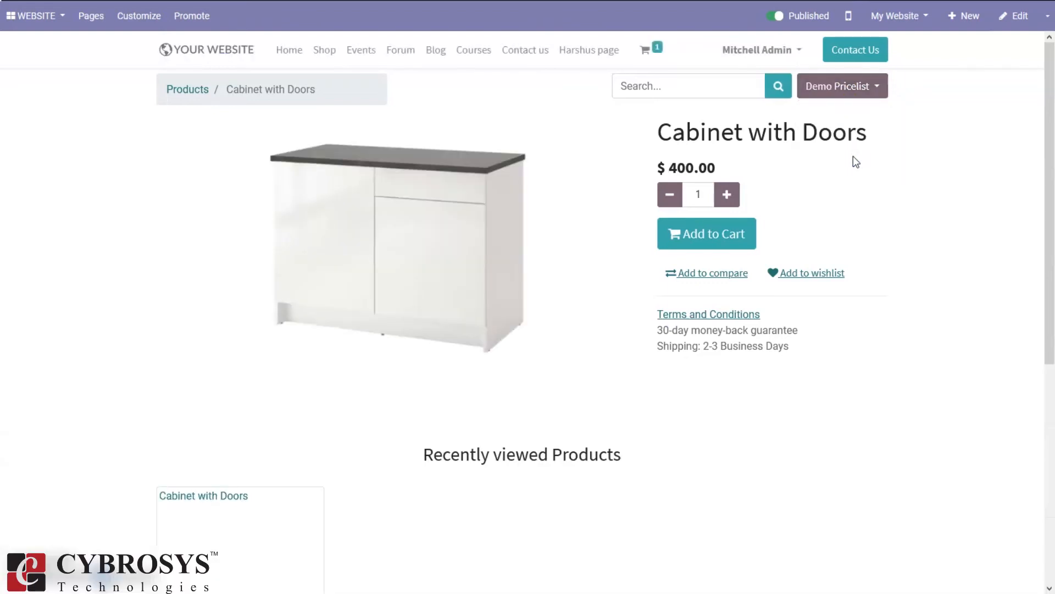
left_click(637, 143)
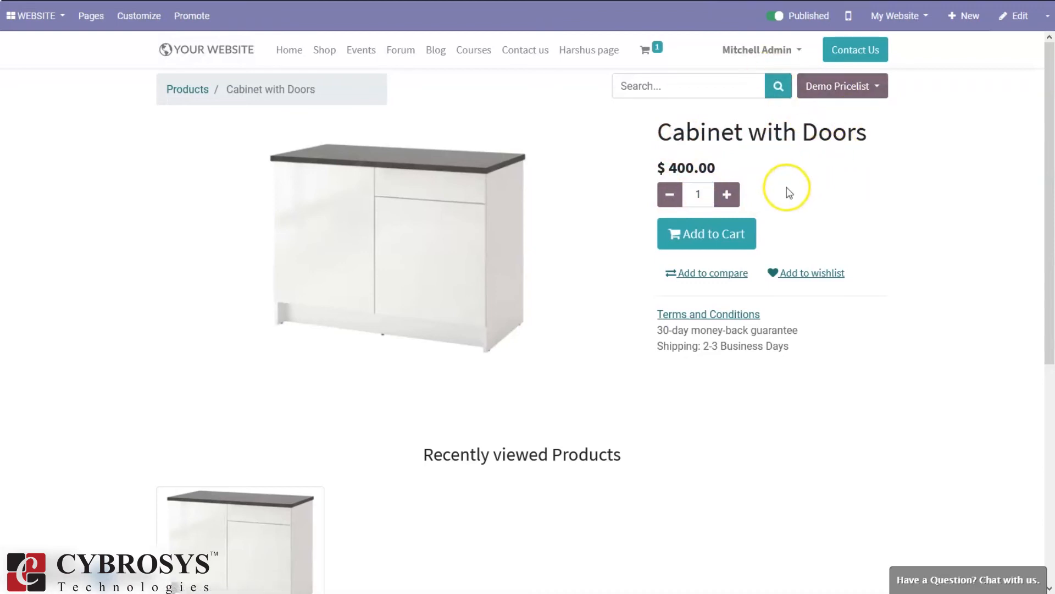
Add one Cabinet with Doors to the cart and check out, paying by Wire Transfer
left_click(700, 234)
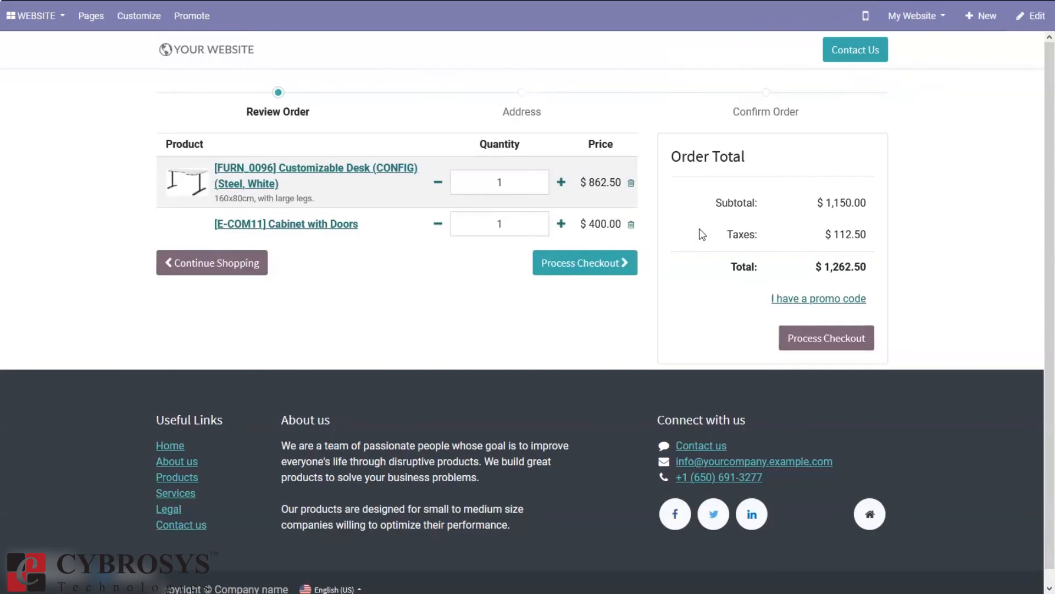
left_click(590, 273)
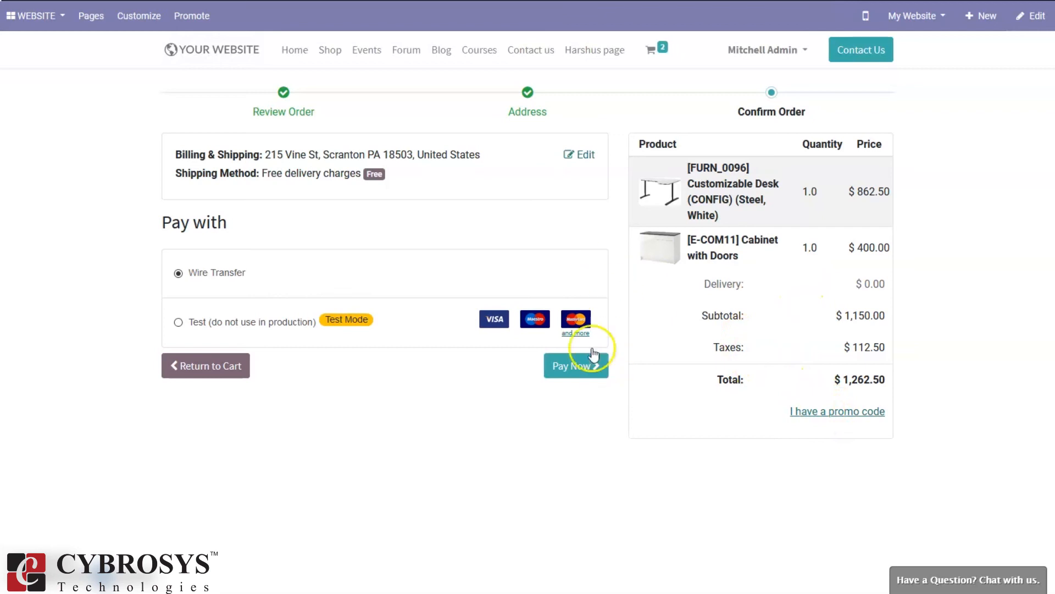
left_click(576, 367)
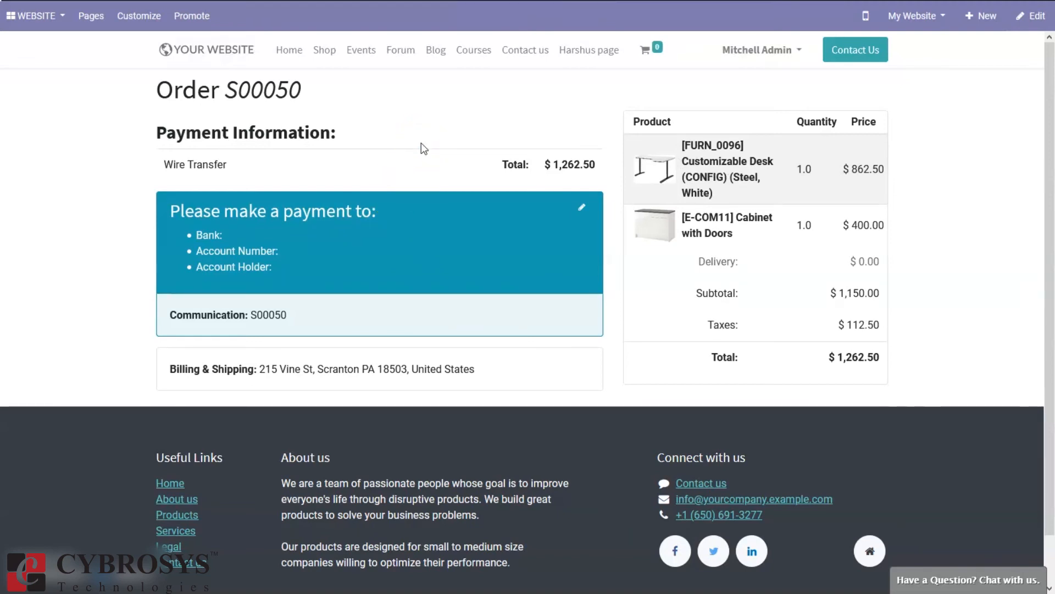
Return to the Website backend and create a new order for the customer Deco Addict
left_click(33, 22)
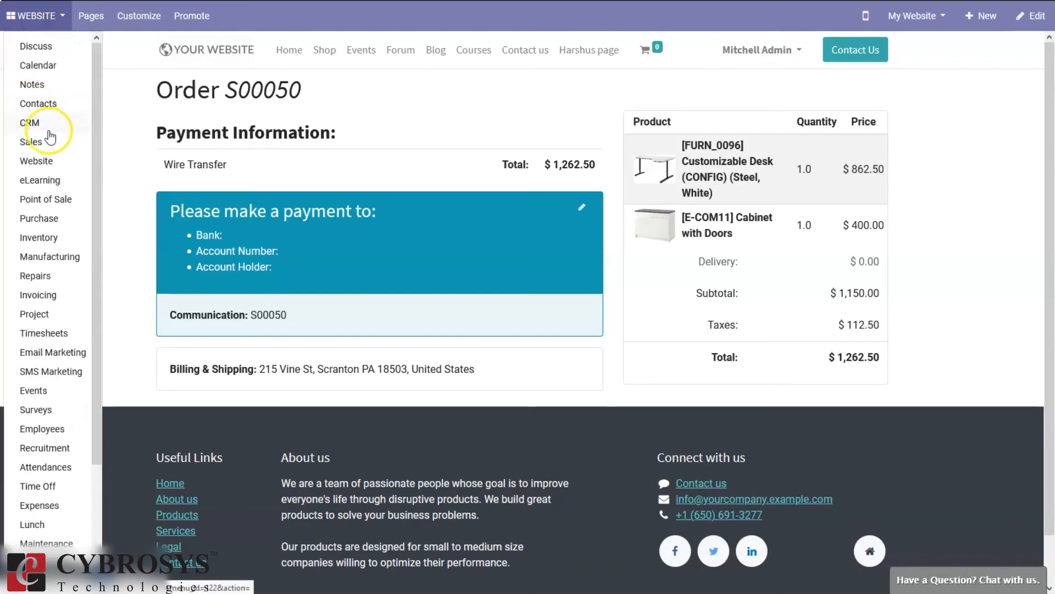
left_click(51, 162)
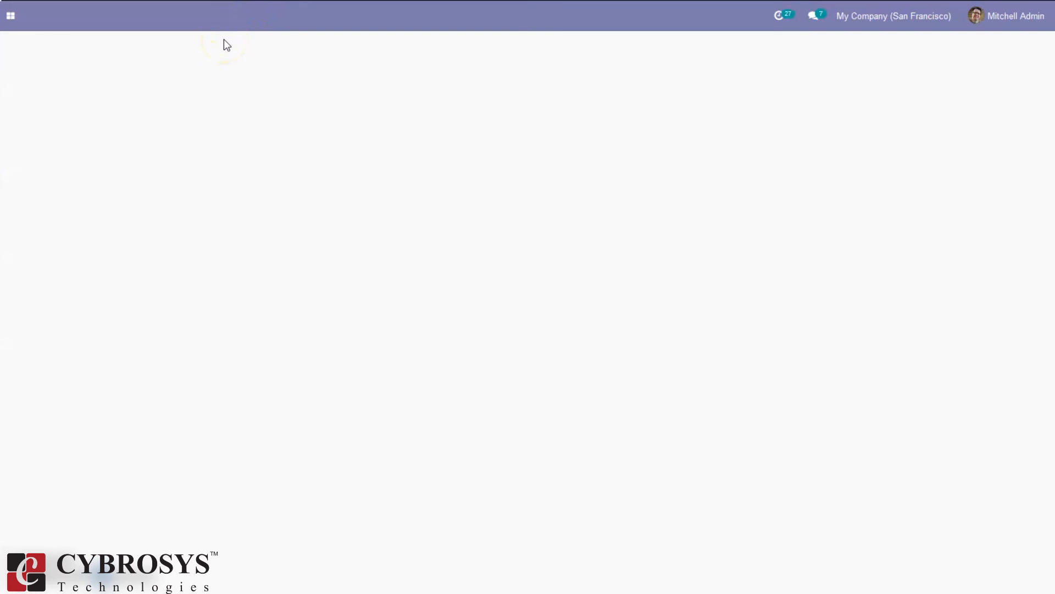
left_click(190, 17)
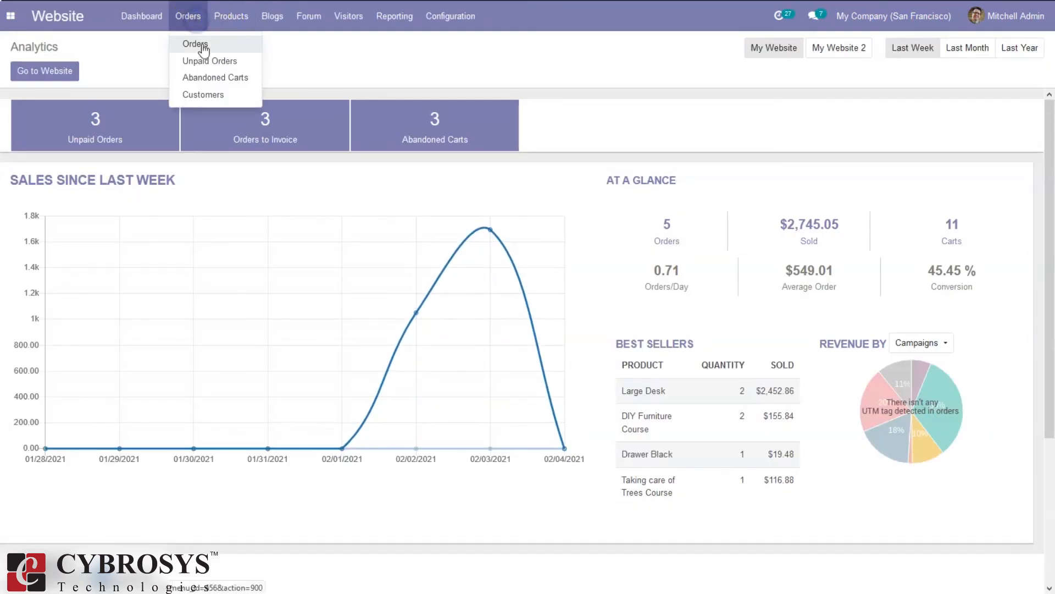
left_click(203, 46)
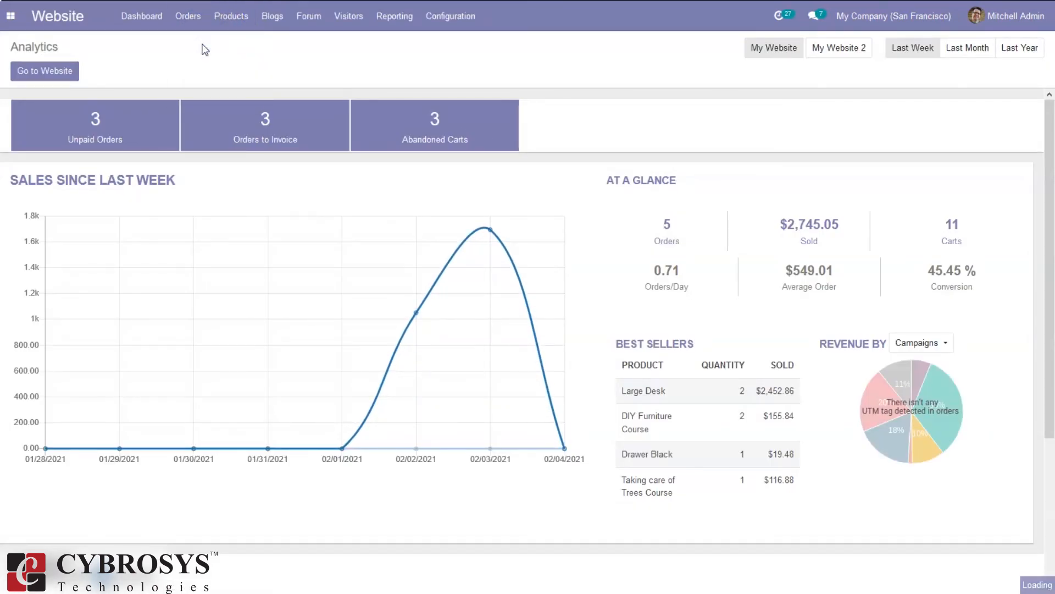
left_click(35, 71)
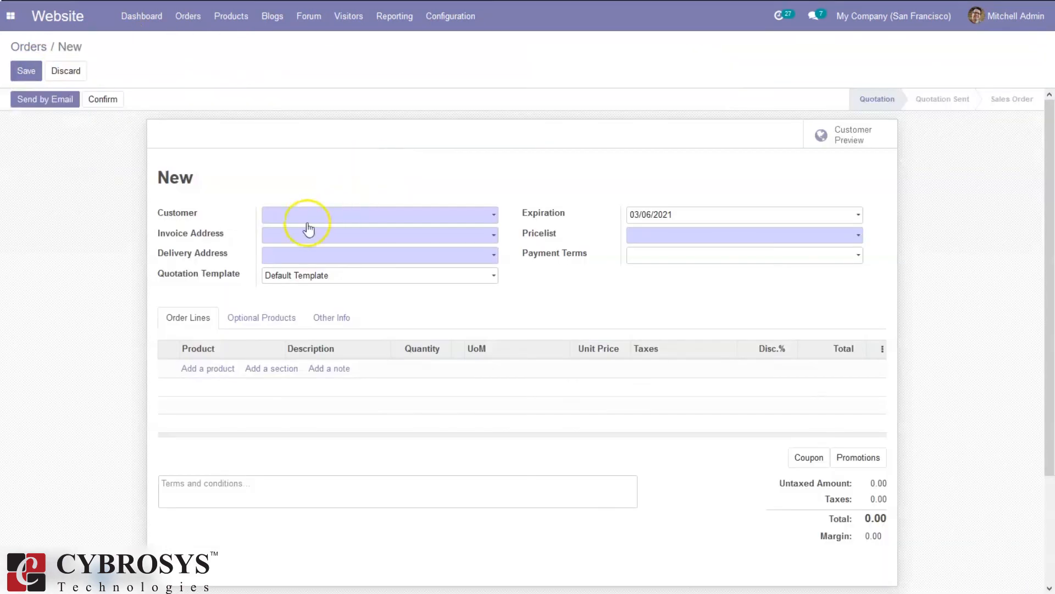
left_click(295, 217)
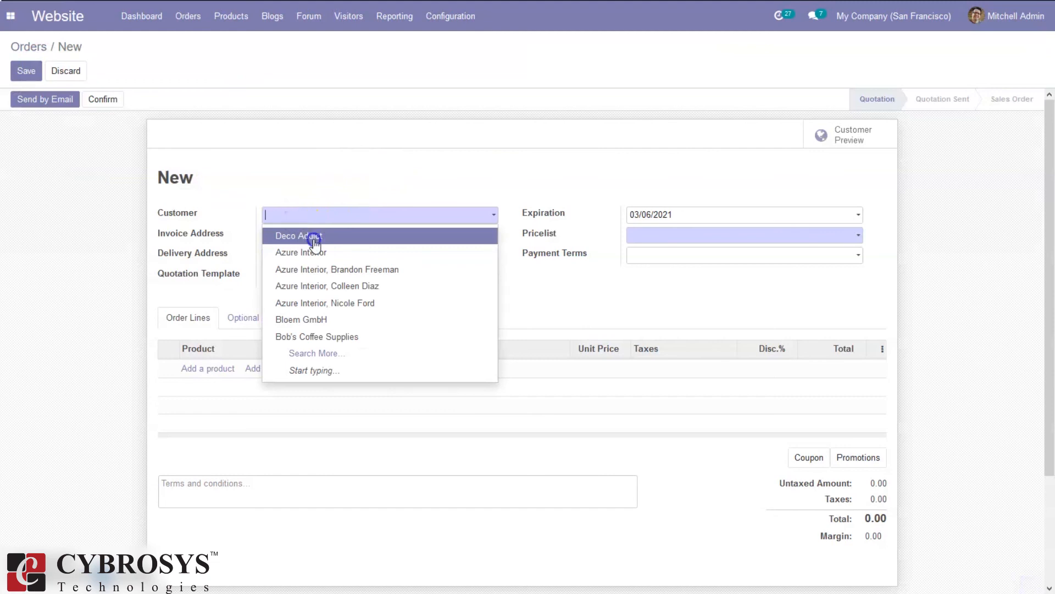
left_click(311, 236)
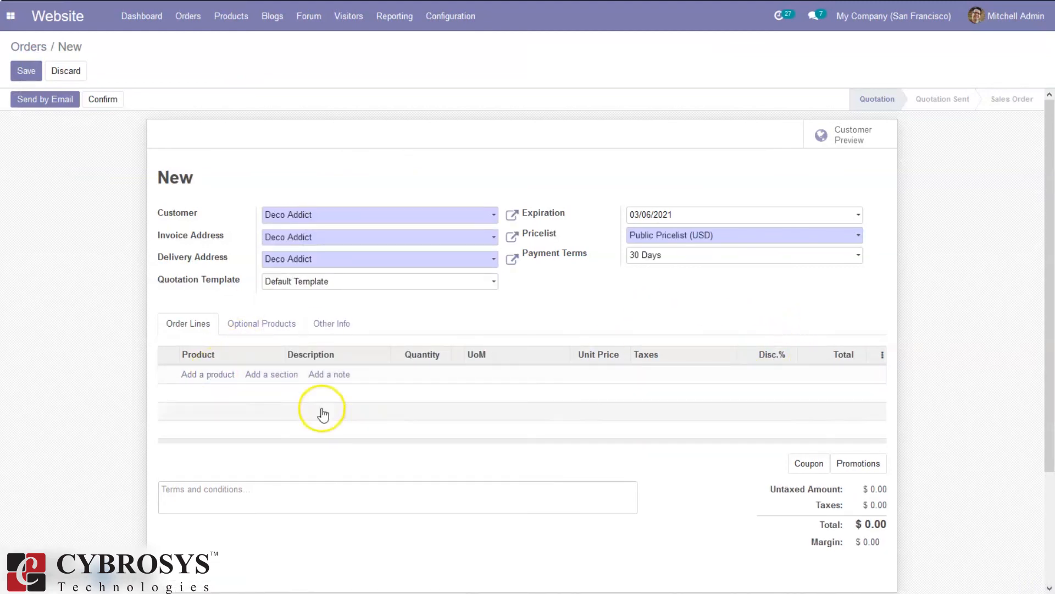
Add [E-COM11] Cabinet with Doors to the order lines with a 20% discount and confirm the order
left_click(209, 375)
left_click(208, 374)
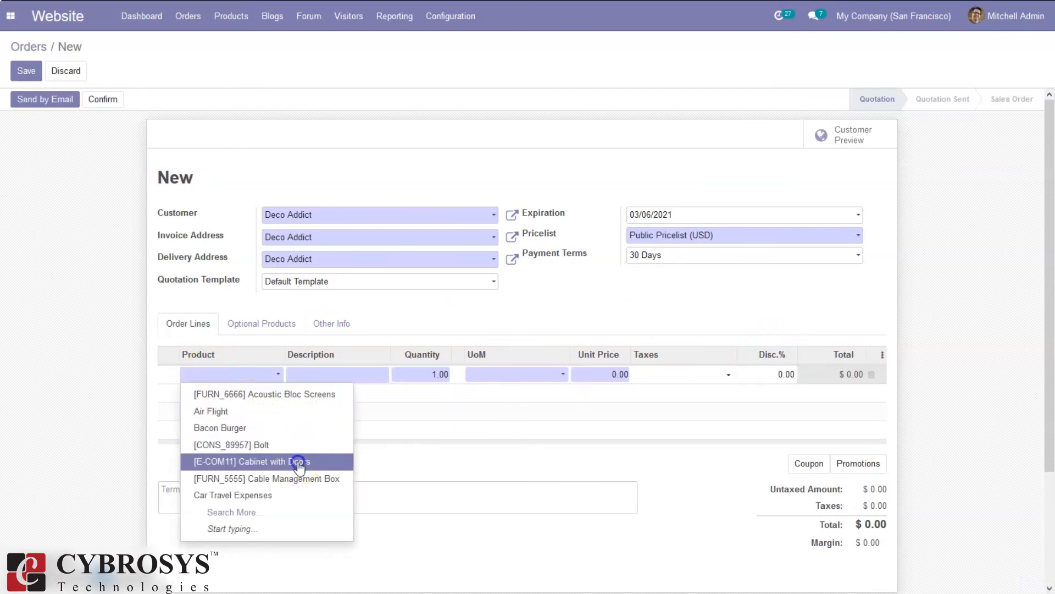
left_click(295, 462)
left_click(777, 376)
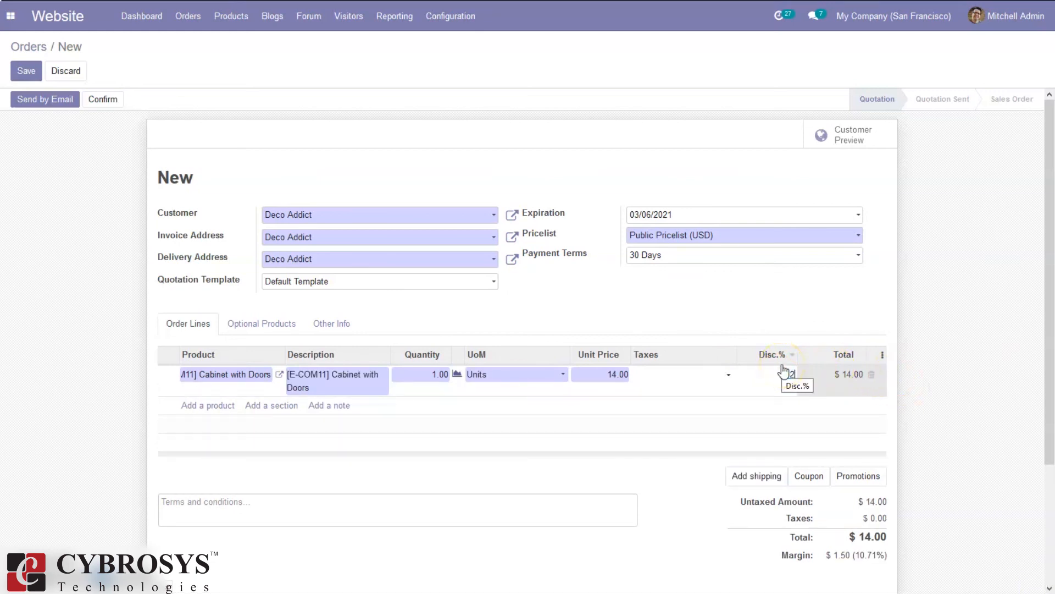
type("20")
left_click(768, 299)
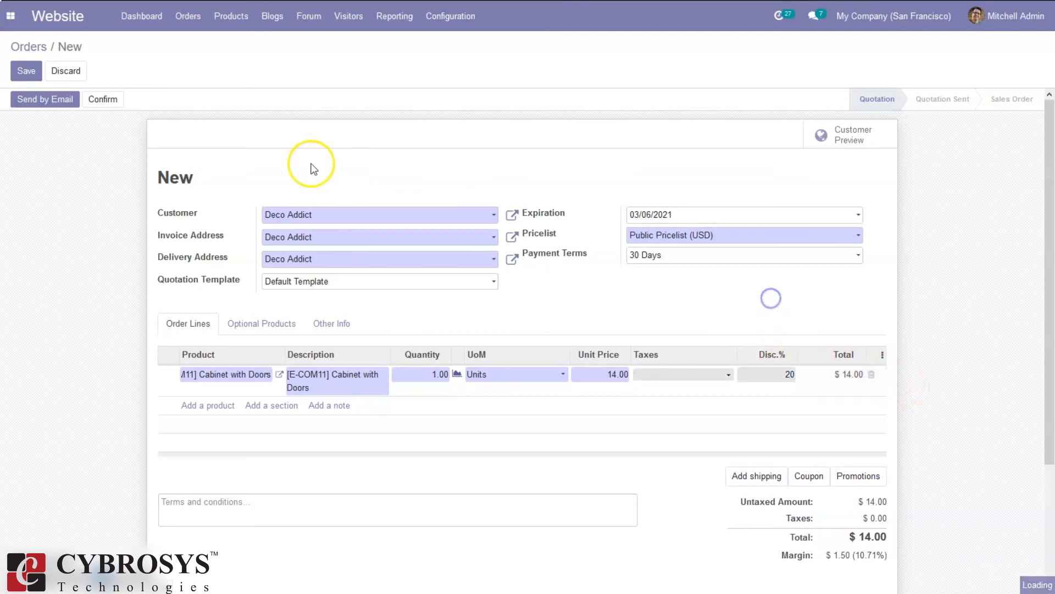
left_click(101, 101)
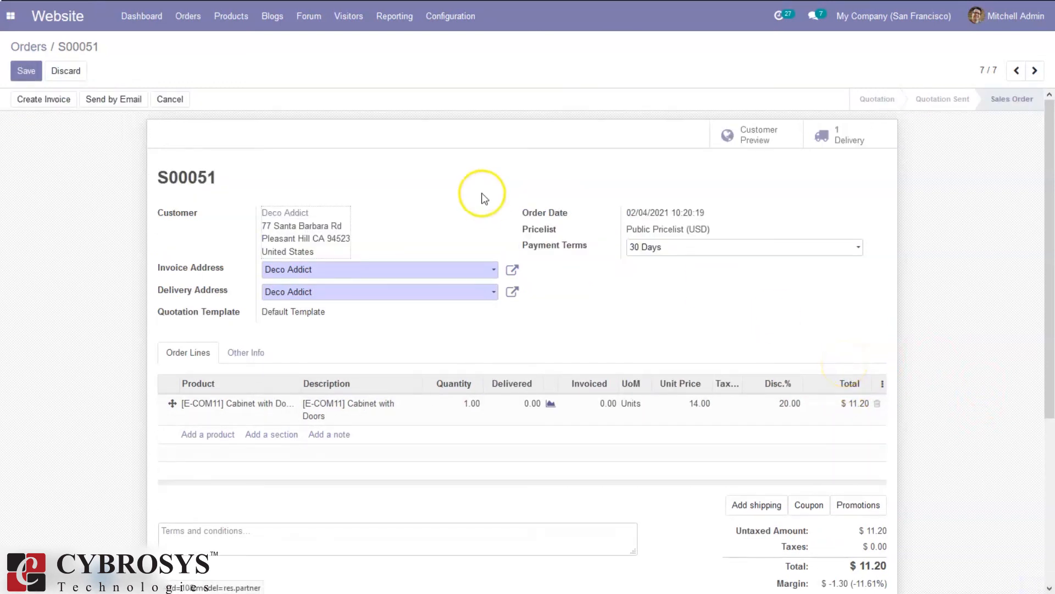
Examine the conditions, validity and reward options of the promotion program Code for 10% on orders, including its discount types, and return to the program list
left_click(243, 16)
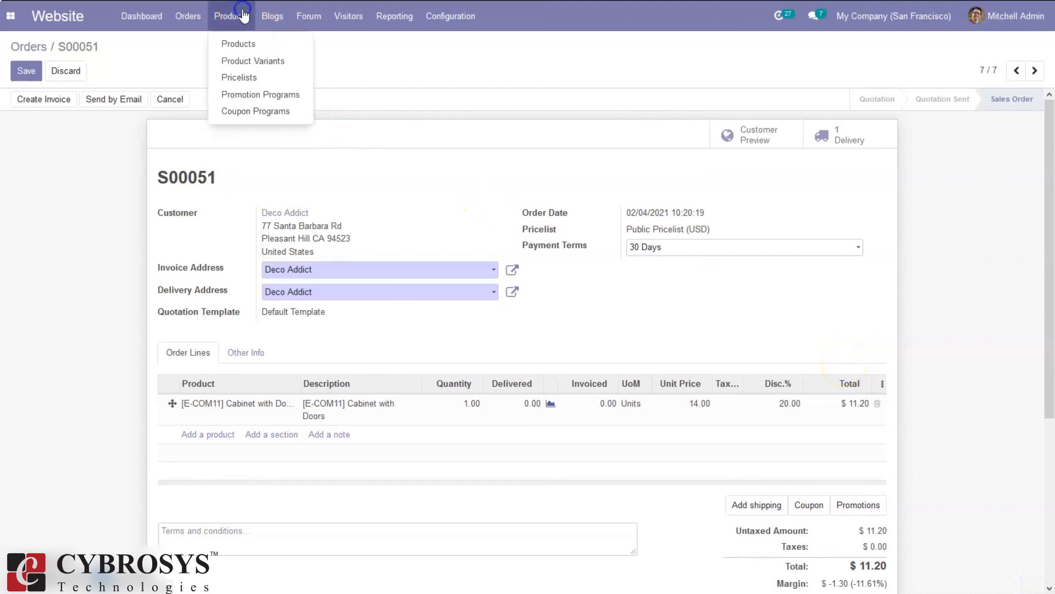
left_click(281, 97)
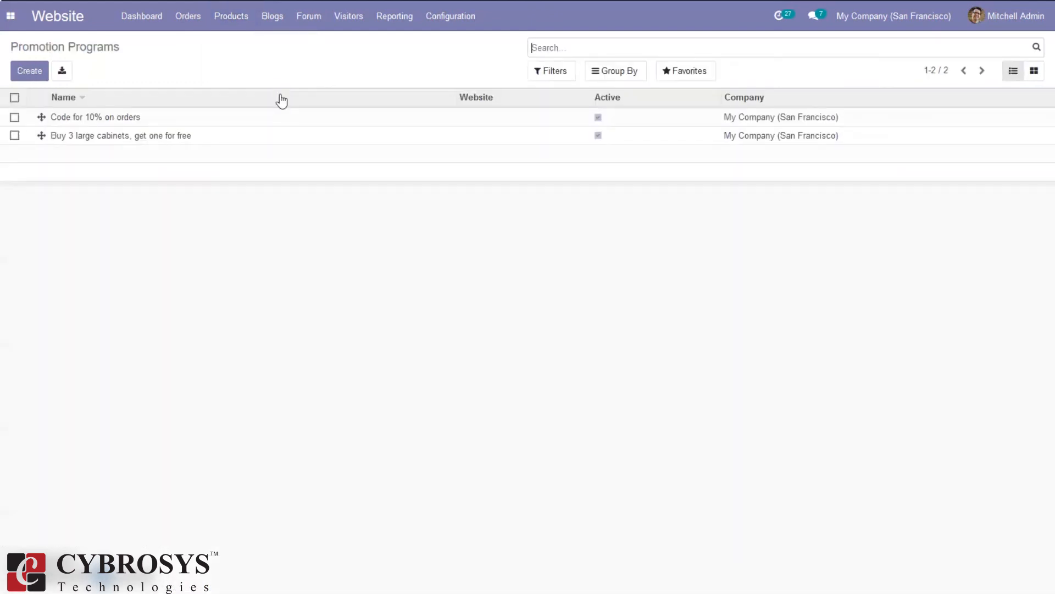
left_click(160, 118)
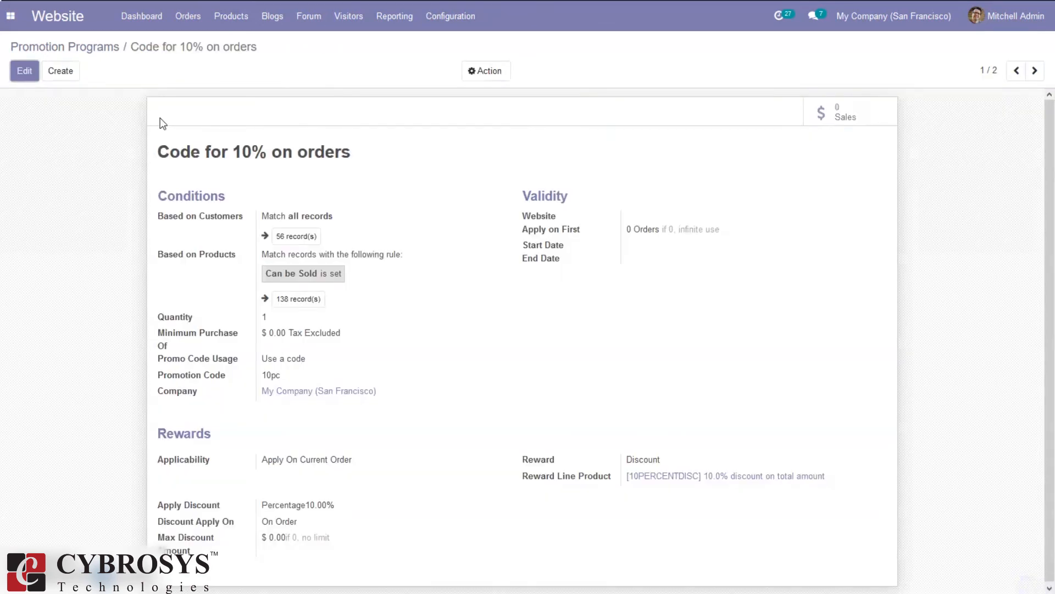
left_click(24, 71)
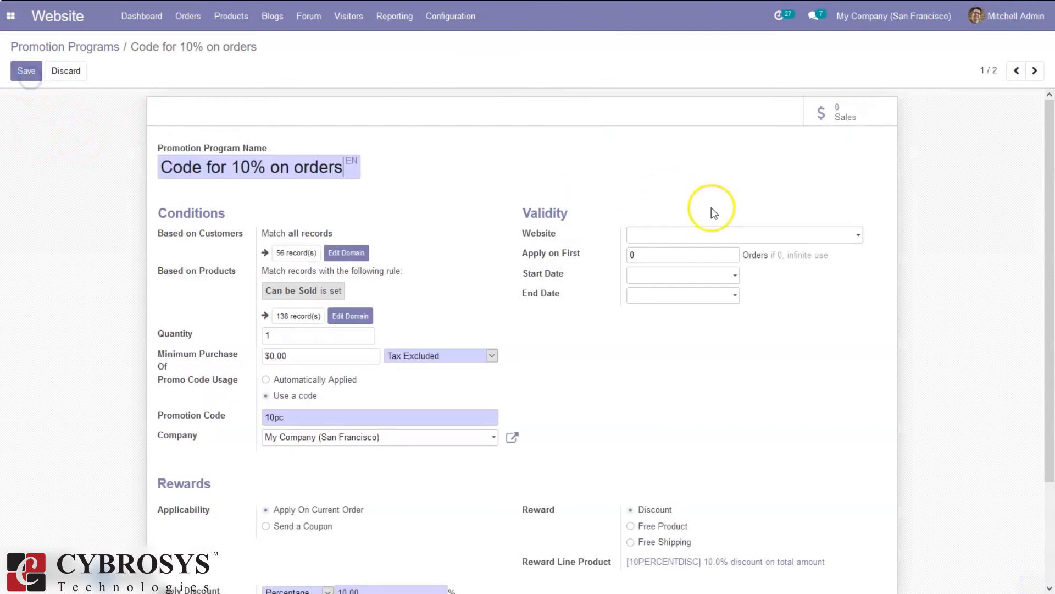
left_click_drag(1051, 176, 1047, 306)
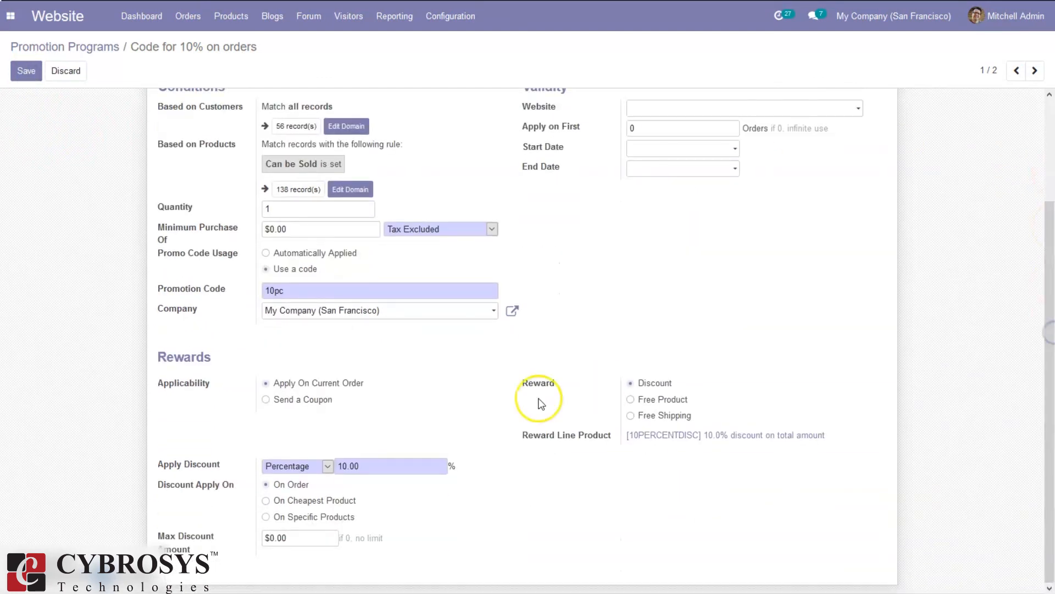
left_click(284, 466)
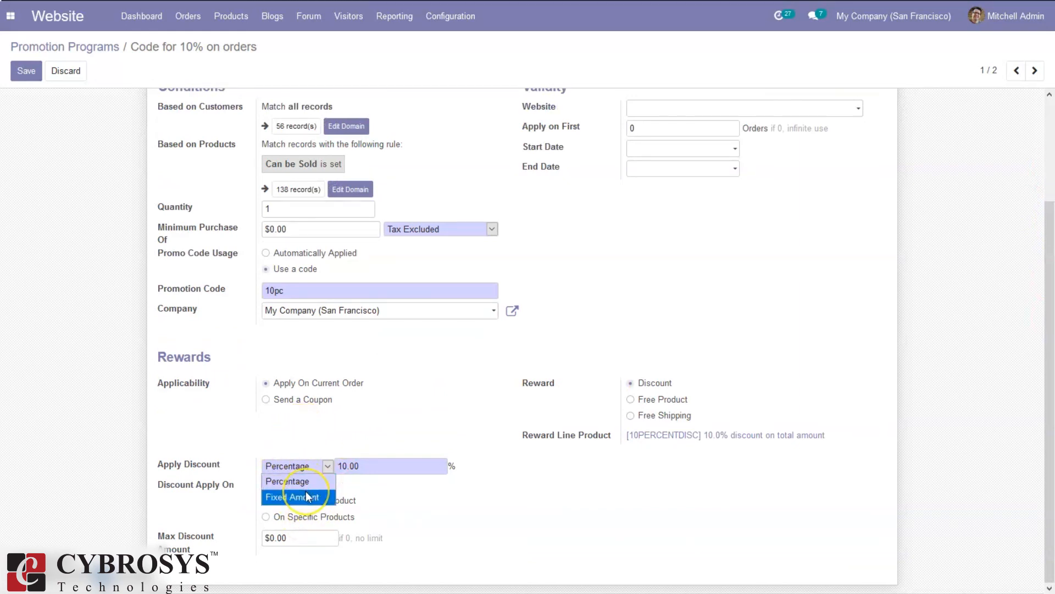
left_click(278, 423)
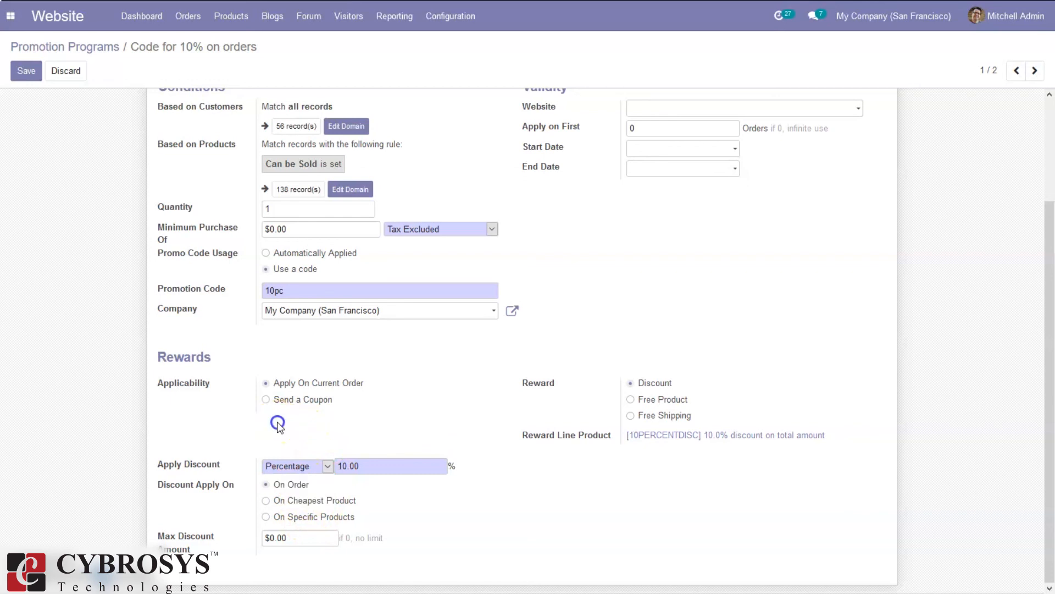
left_click(86, 50)
left_click(183, 72)
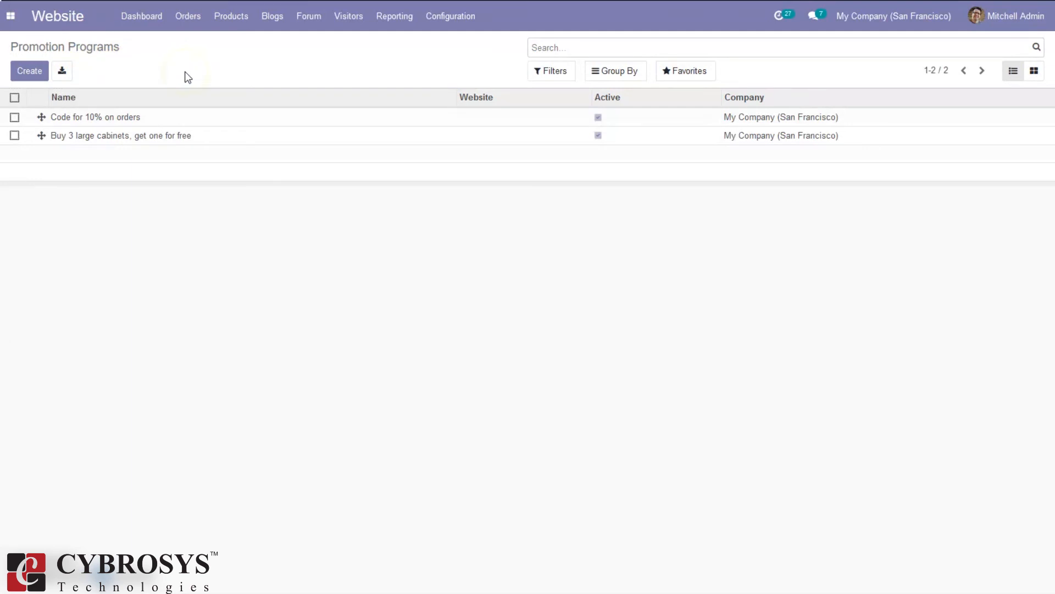